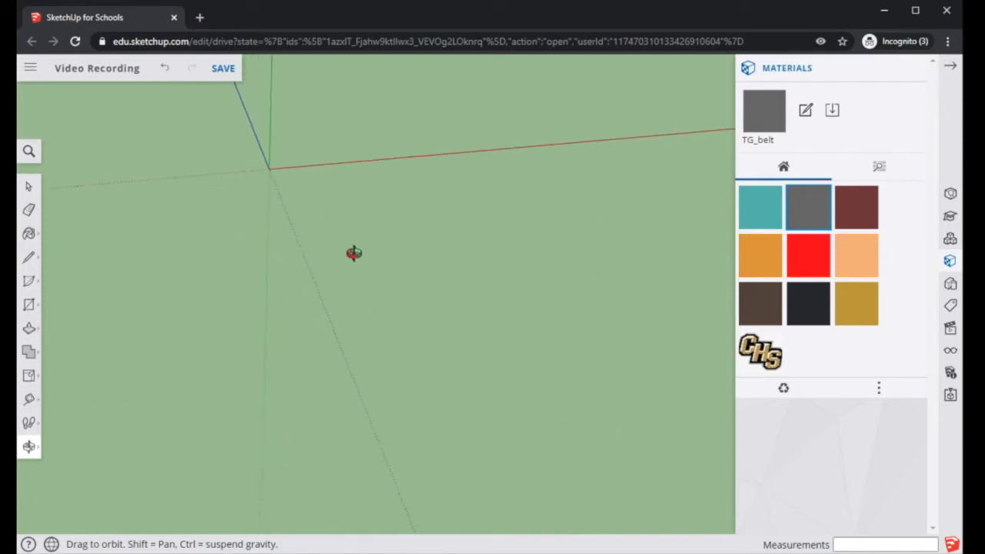
Insert the 6-62054_high-school-chs-logo-hd-png-download file from the computer's desktop as an image
{"action": "middle_click_drag", "start_coordinate": [376, 207], "coordinate": [429, 426], "text": "shift"}
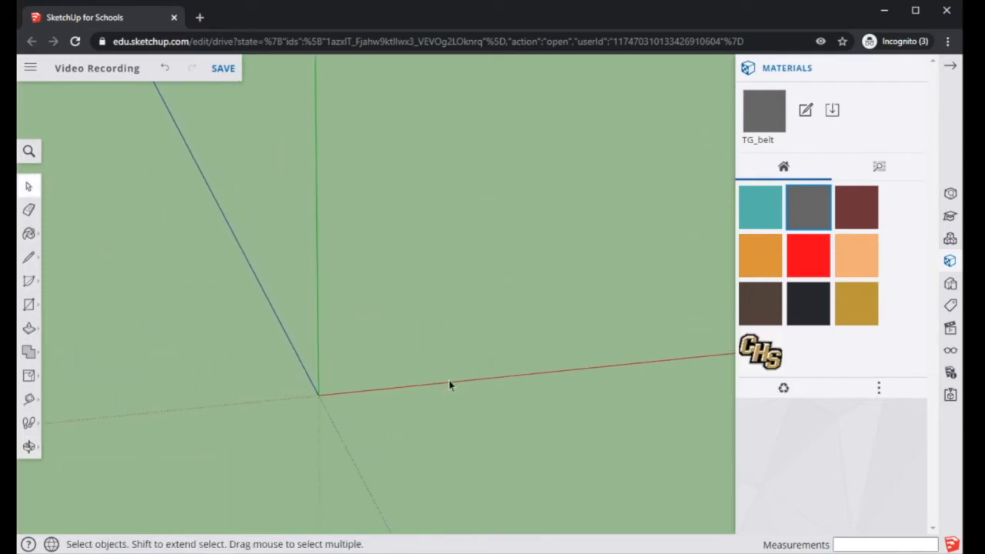
{"action": "middle_click_drag", "start_coordinate": [390, 383], "coordinate": [409, 431]}
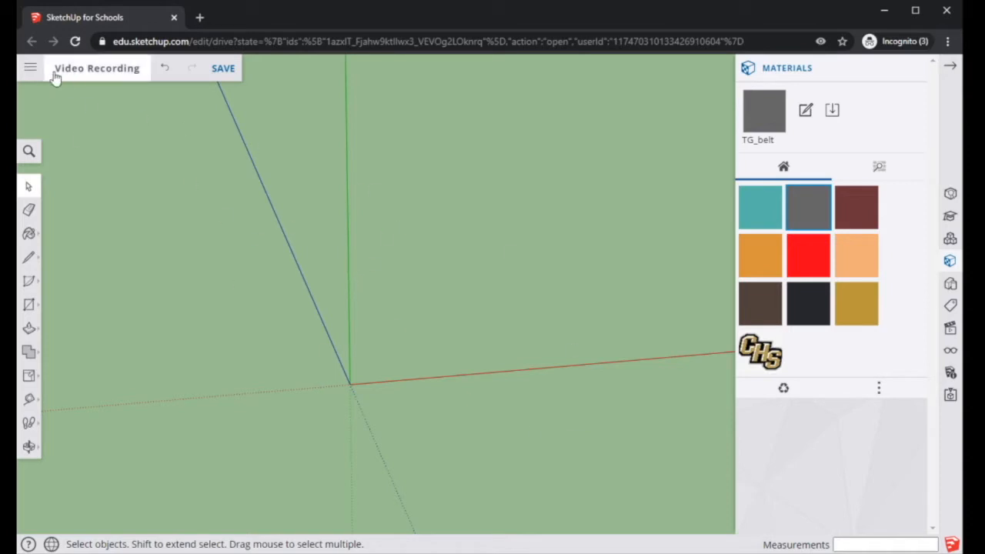
{"action": "left_click", "coordinate": [31, 68]}
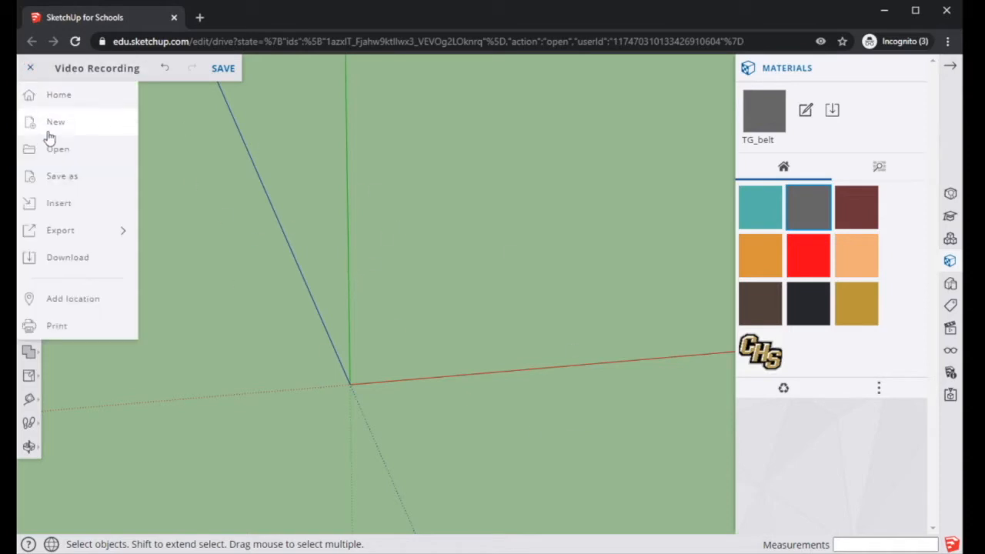
{"action": "left_click", "coordinate": [56, 203]}
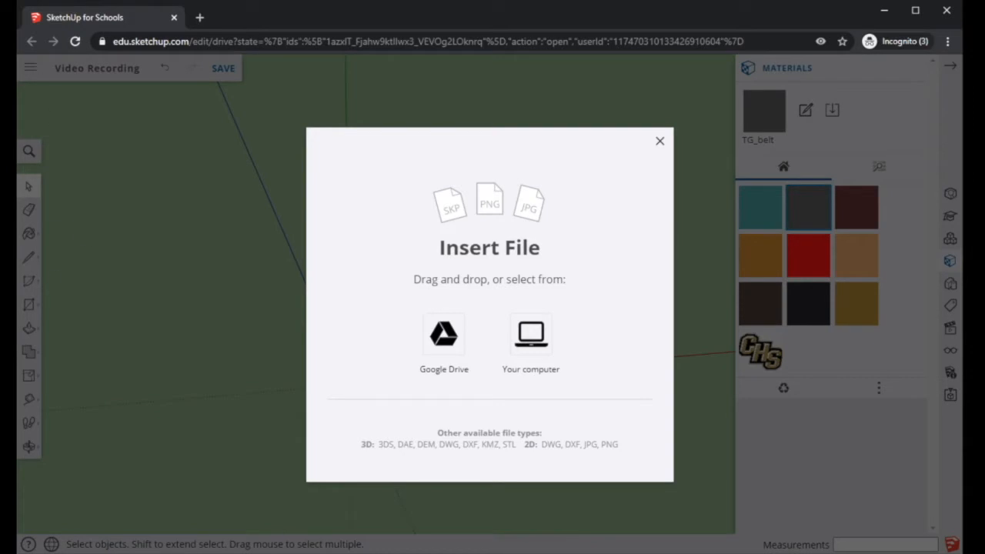
{"action": "left_click", "coordinate": [534, 345]}
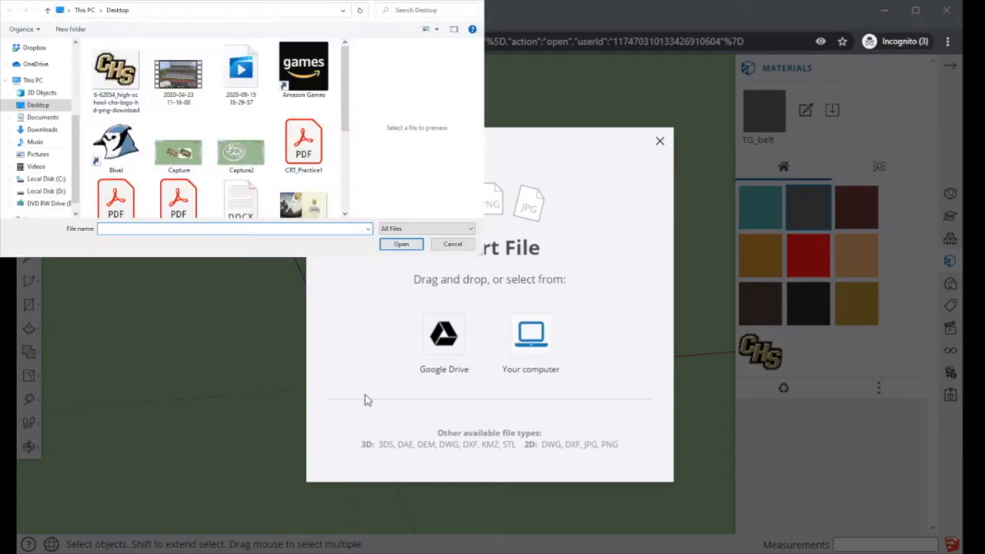
{"action": "left_click", "coordinate": [117, 77]}
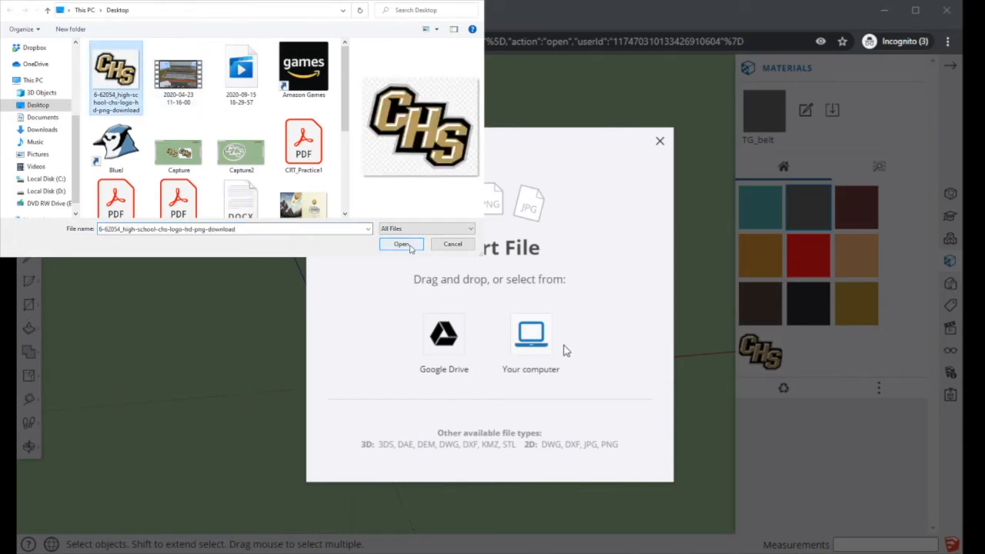
{"action": "left_click", "coordinate": [409, 247]}
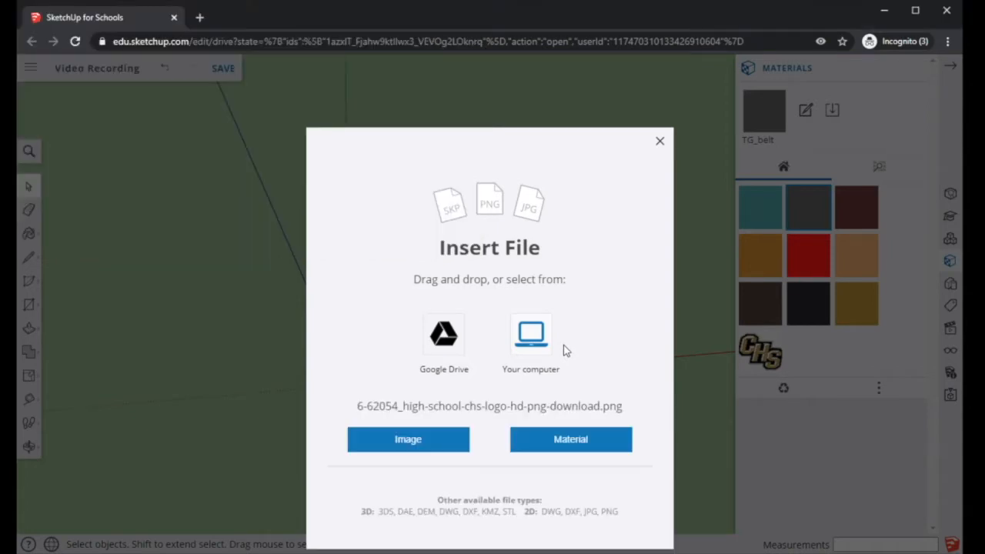
{"action": "left_click", "coordinate": [407, 439]}
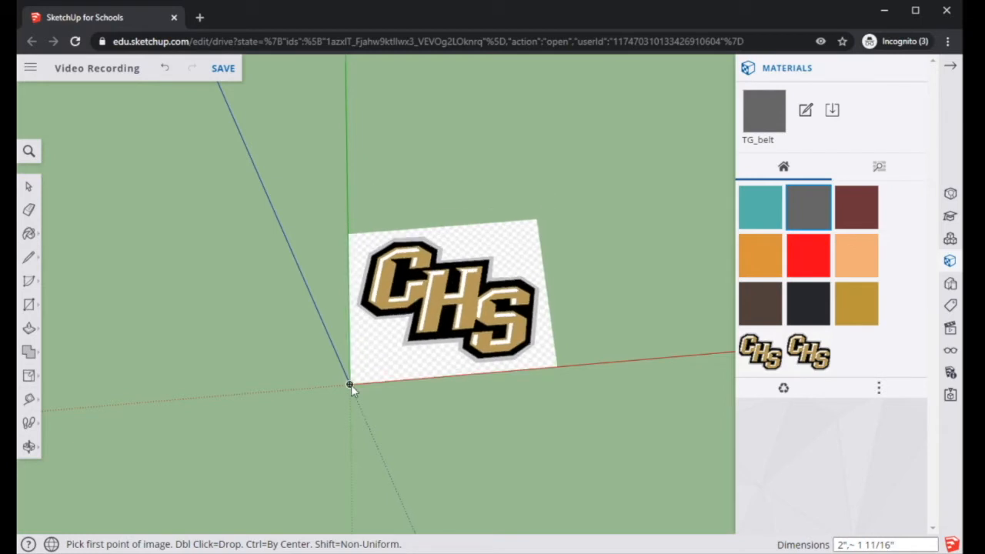
Place the CHS logo image with its first corner at the origin, set its width to 24, and deselect it
{"action": "middle_click_drag", "start_coordinate": [479, 356], "coordinate": [475, 400]}
{"action": "middle_click_drag", "start_coordinate": [369, 486], "coordinate": [373, 416]}
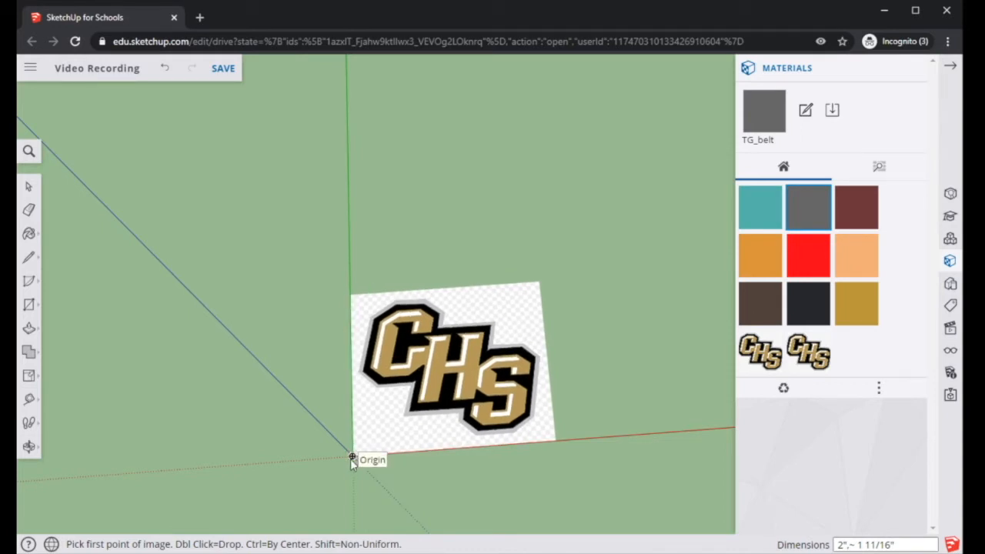
{"action": "left_click", "coordinate": [343, 465]}
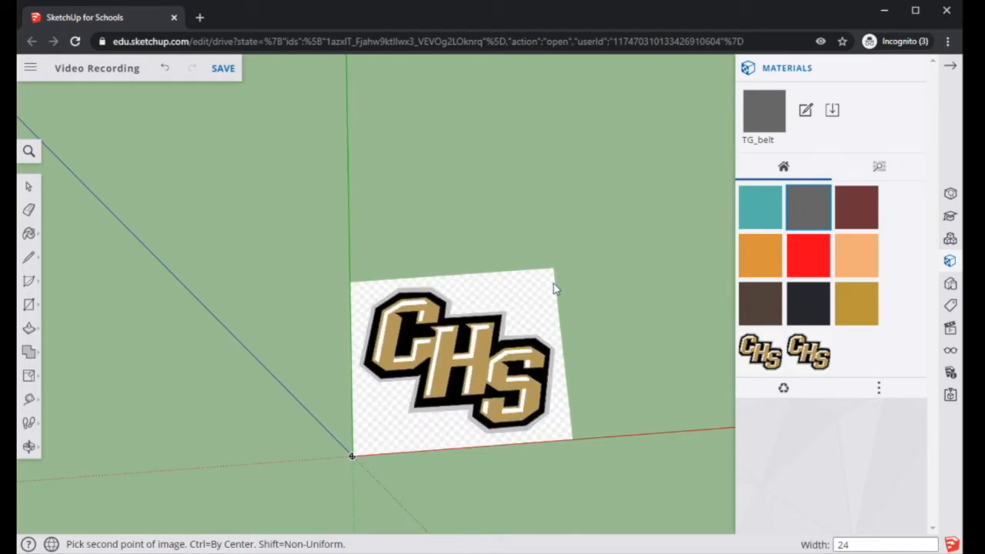
{"action": "key", "text": "Return"}
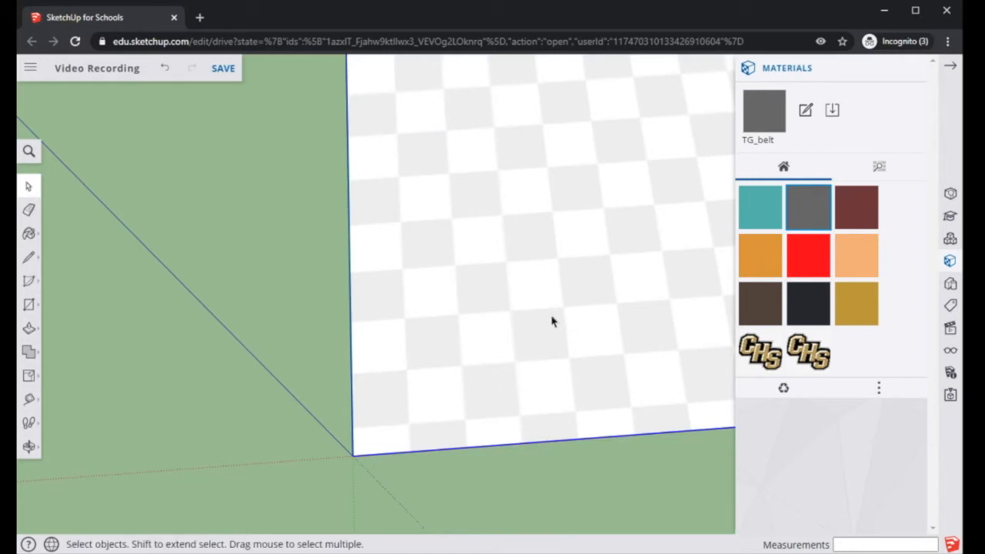
{"action": "scroll", "coordinate": [539, 346], "scroll_direction": "down", "scroll_amount": 7}
{"action": "middle_click_drag", "start_coordinate": [649, 385], "coordinate": [426, 445]}
{"action": "middle_click_drag", "start_coordinate": [516, 451], "coordinate": [655, 337]}
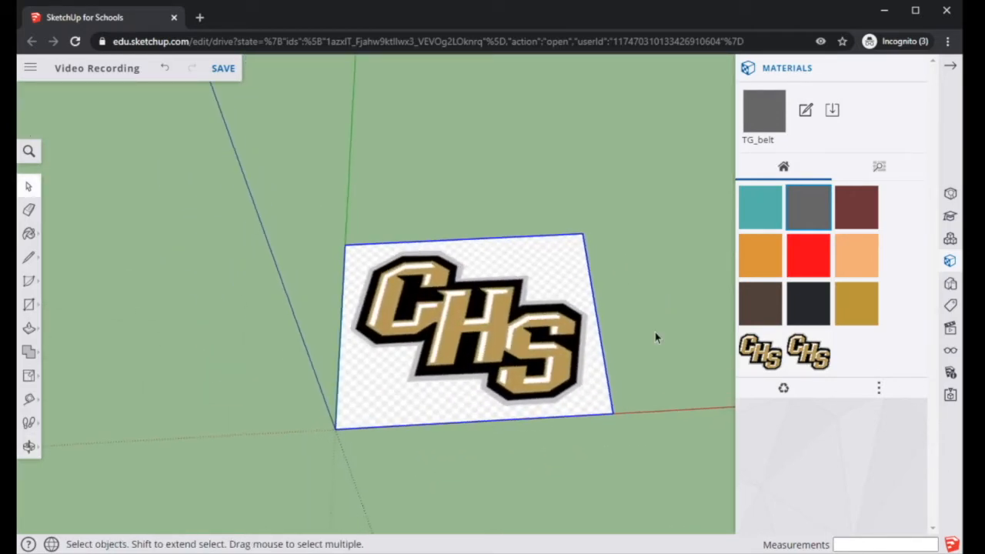
{"action": "middle_click_drag", "start_coordinate": [455, 455], "coordinate": [436, 473]}
{"action": "left_click", "coordinate": [634, 181]}
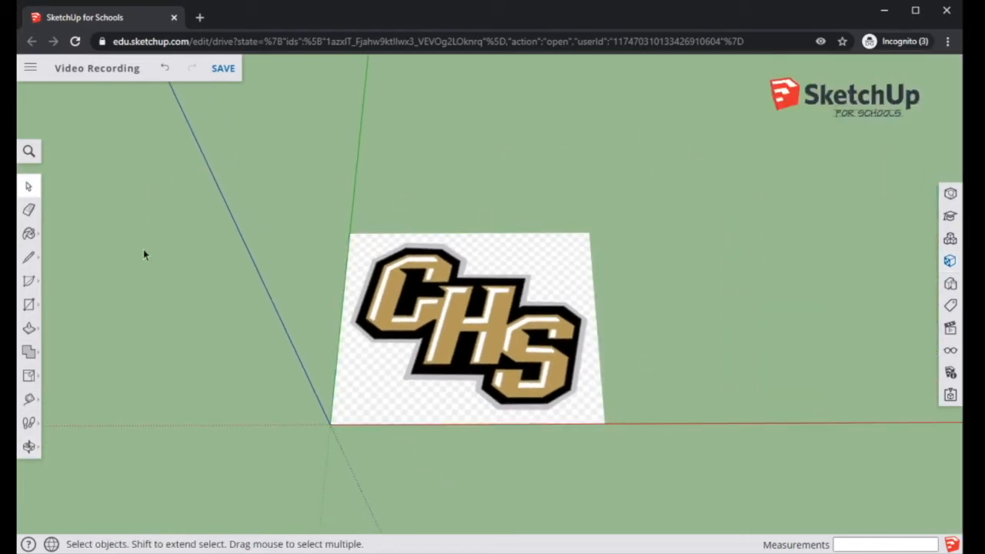
Explode the CHS logo image and undo the explode
{"action": "left_click", "coordinate": [579, 270]}
{"action": "right_click", "coordinate": [559, 269]}
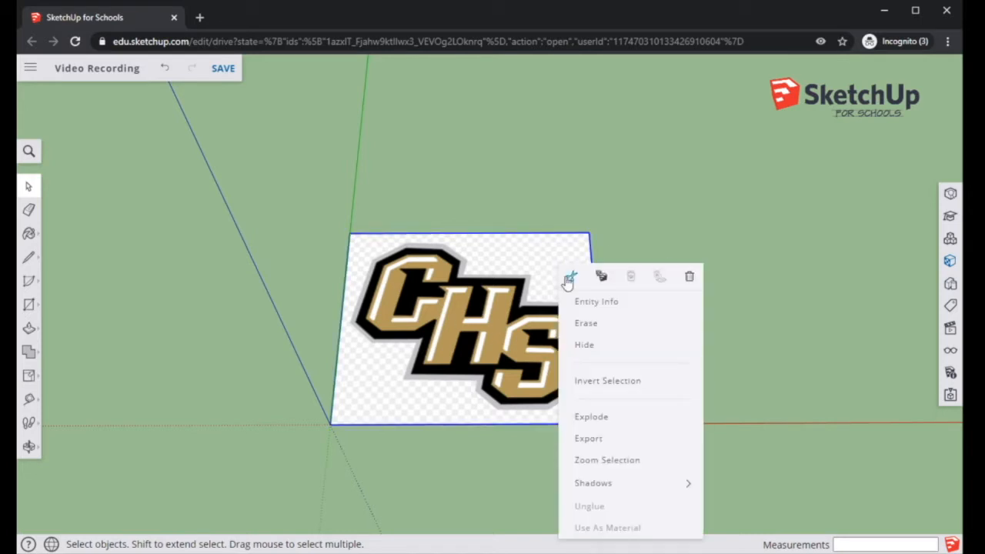
{"action": "left_click", "coordinate": [620, 418]}
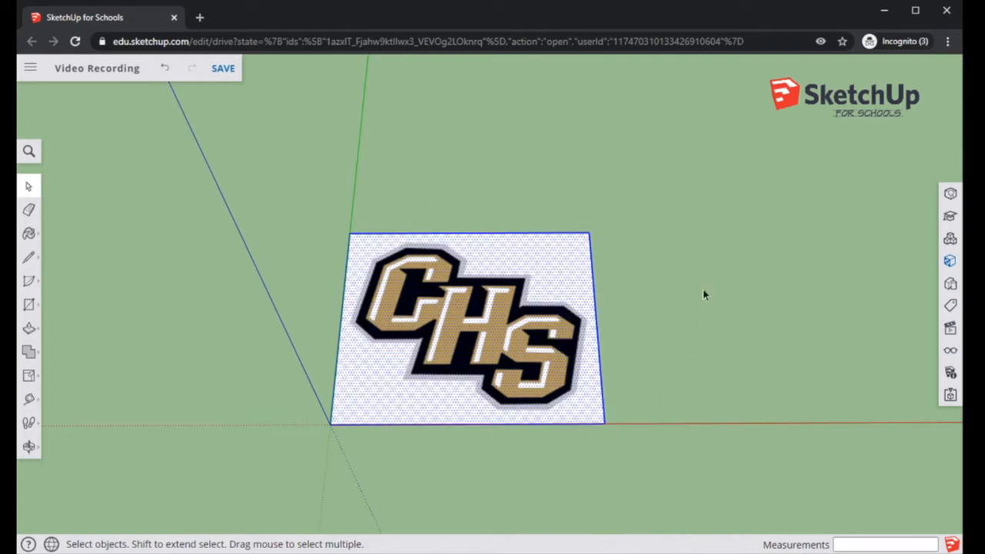
{"action": "scroll", "coordinate": [446, 377], "scroll_direction": "up", "scroll_amount": 8}
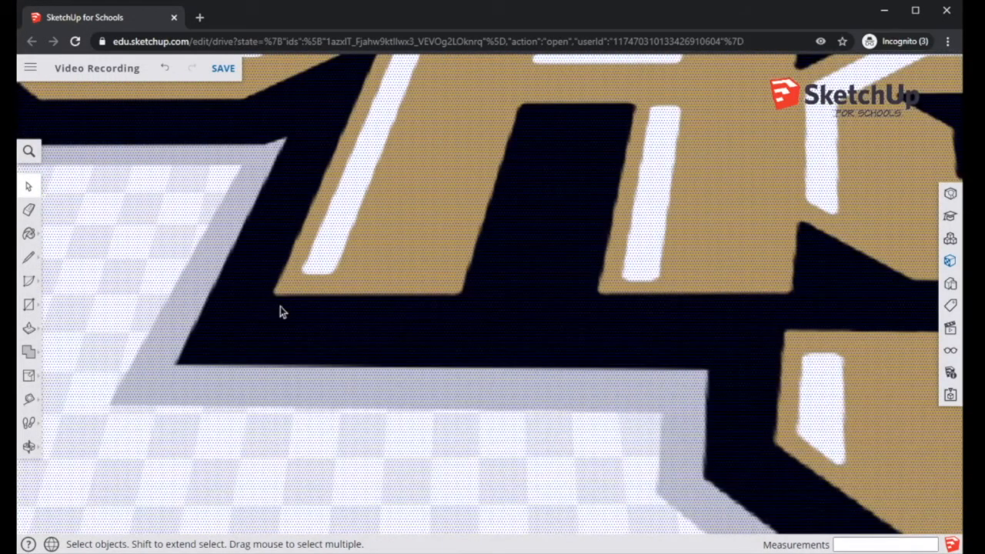
{"action": "scroll", "coordinate": [281, 323], "scroll_direction": "down", "scroll_amount": 7}
{"action": "scroll", "coordinate": [285, 334], "scroll_direction": "up", "scroll_amount": 2}
{"action": "scroll", "coordinate": [286, 336], "scroll_direction": "down", "scroll_amount": 2}
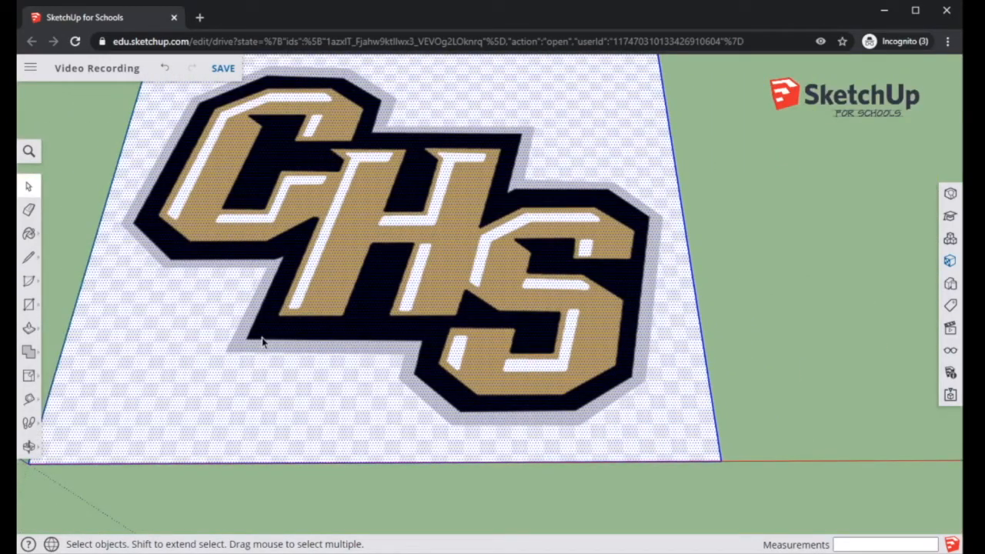
{"action": "key", "text": "ctrl+z"}
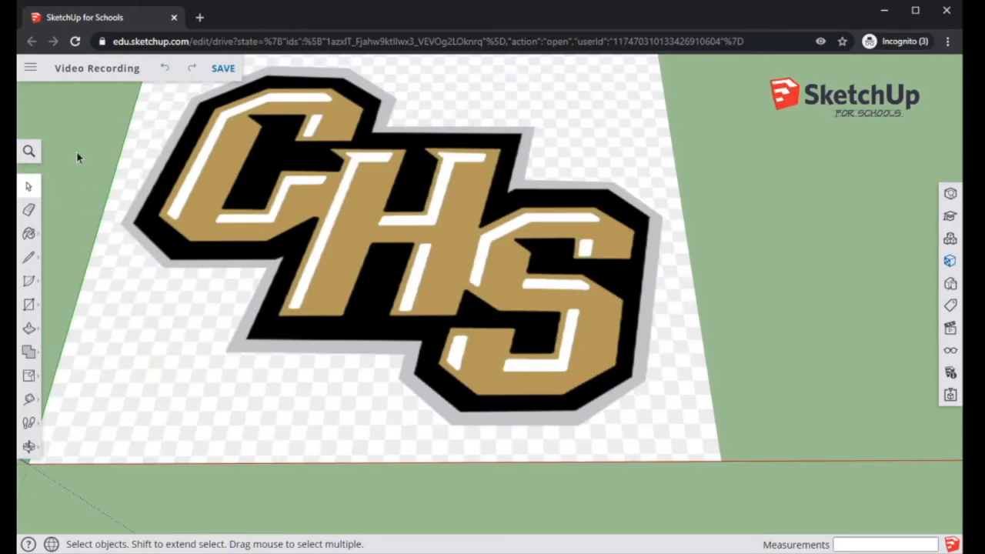
Trace a closed four-sided line outline over the lower part of the letter C on the unexploded image, and undo the lines
{"action": "middle_click_drag", "start_coordinate": [194, 336], "coordinate": [198, 378]}
{"action": "left_click", "coordinate": [29, 260]}
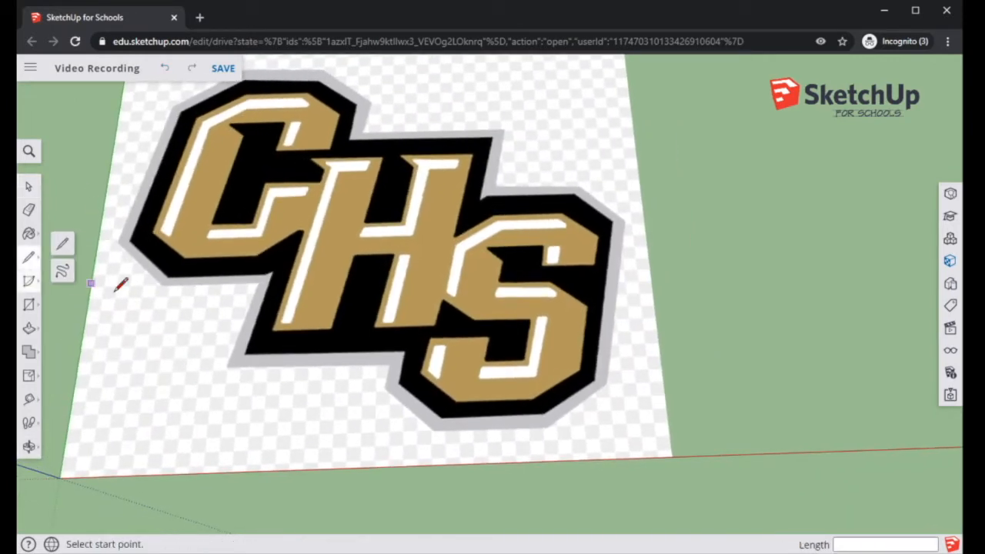
{"action": "scroll", "coordinate": [203, 323], "scroll_direction": "up", "scroll_amount": 4}
{"action": "scroll", "coordinate": [208, 316], "scroll_direction": "down", "scroll_amount": 3}
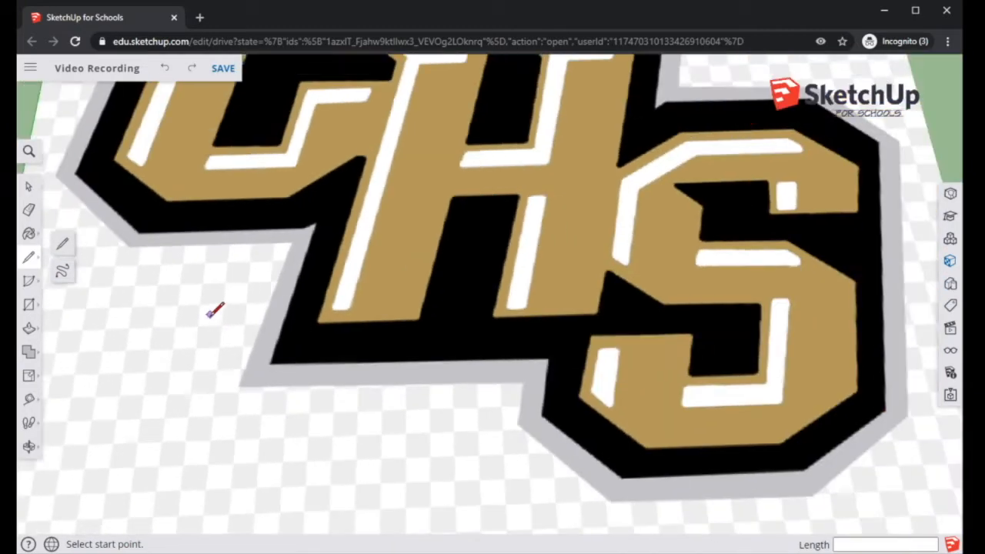
{"action": "left_click", "coordinate": [114, 158]}
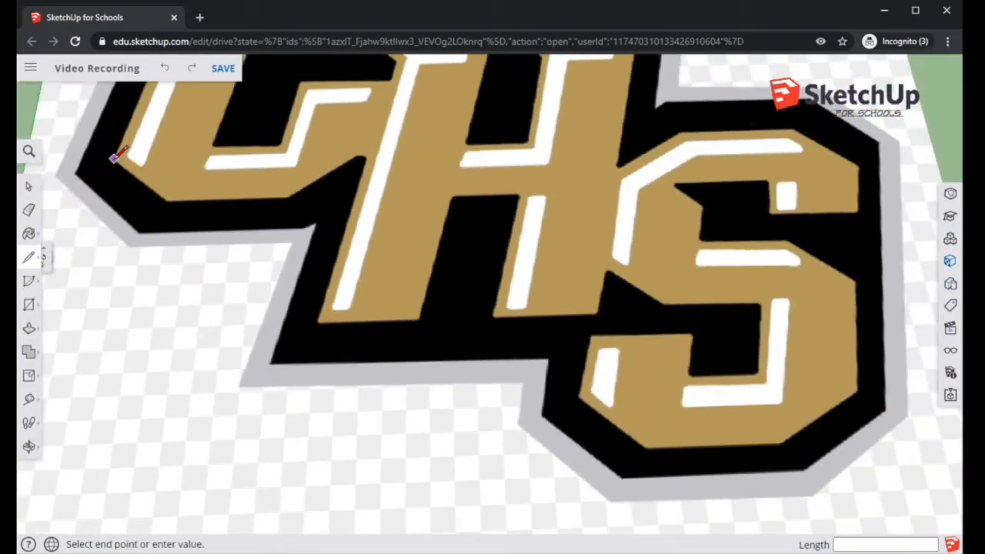
{"action": "left_click", "coordinate": [167, 200]}
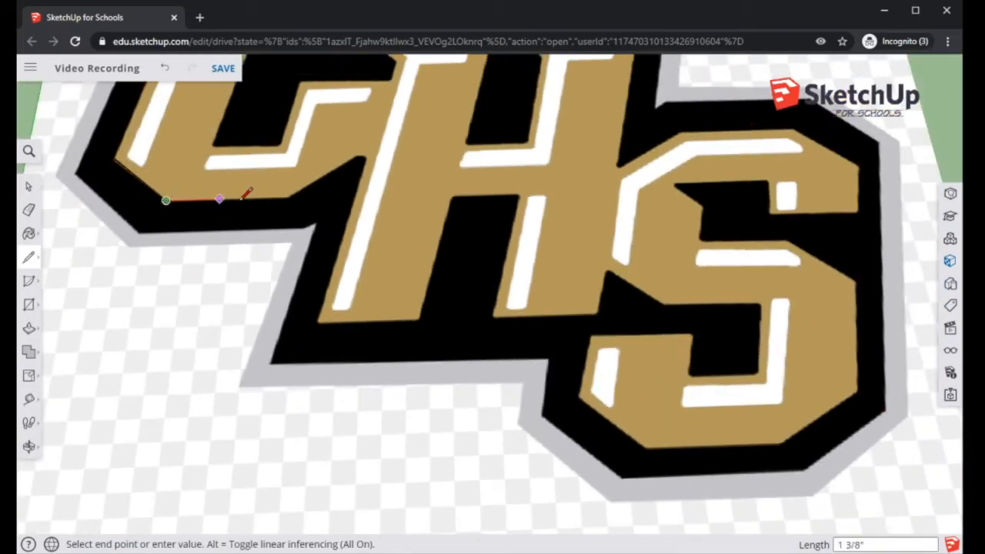
{"action": "left_click", "coordinate": [290, 196]}
{"action": "left_click", "coordinate": [357, 156]}
{"action": "left_click", "coordinate": [114, 159]}
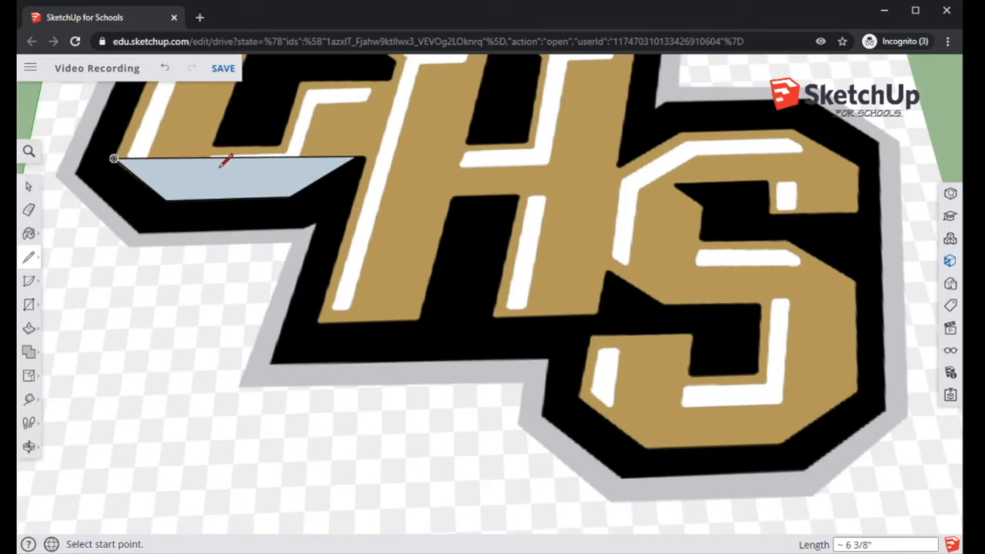
{"action": "left_click", "coordinate": [165, 68]}
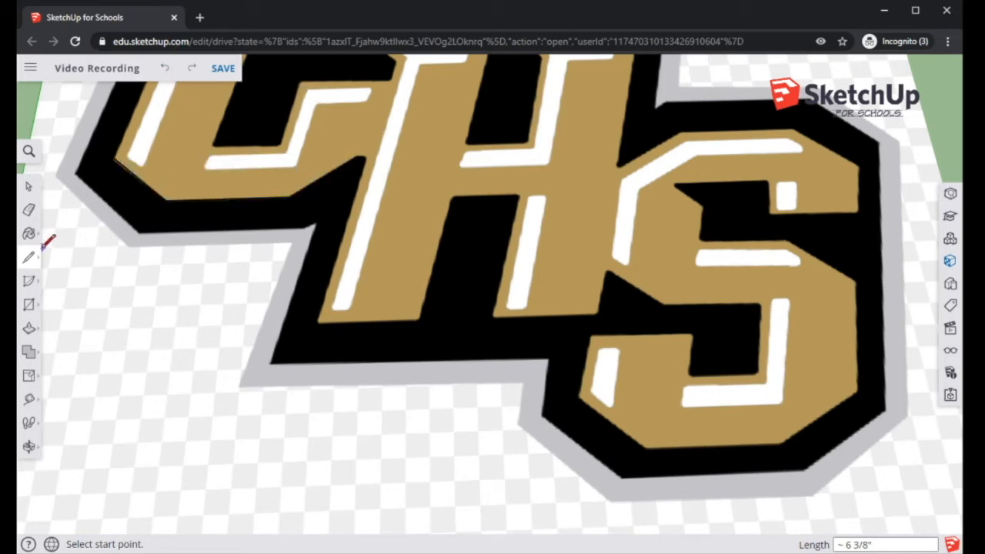
Explode the CHS logo image into editable geometry
{"action": "left_click", "coordinate": [28, 186]}
{"action": "right_click", "coordinate": [204, 317]}
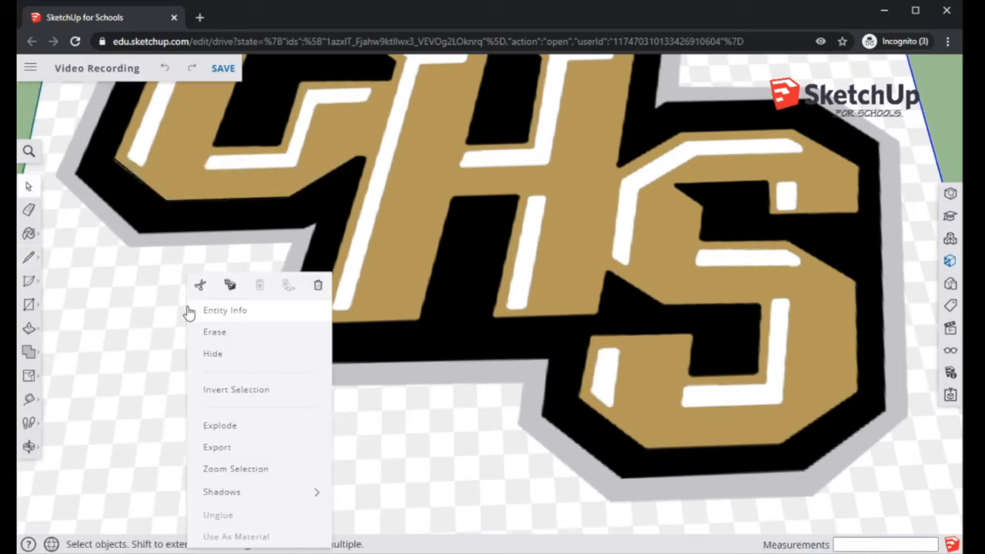
{"action": "left_click", "coordinate": [254, 425]}
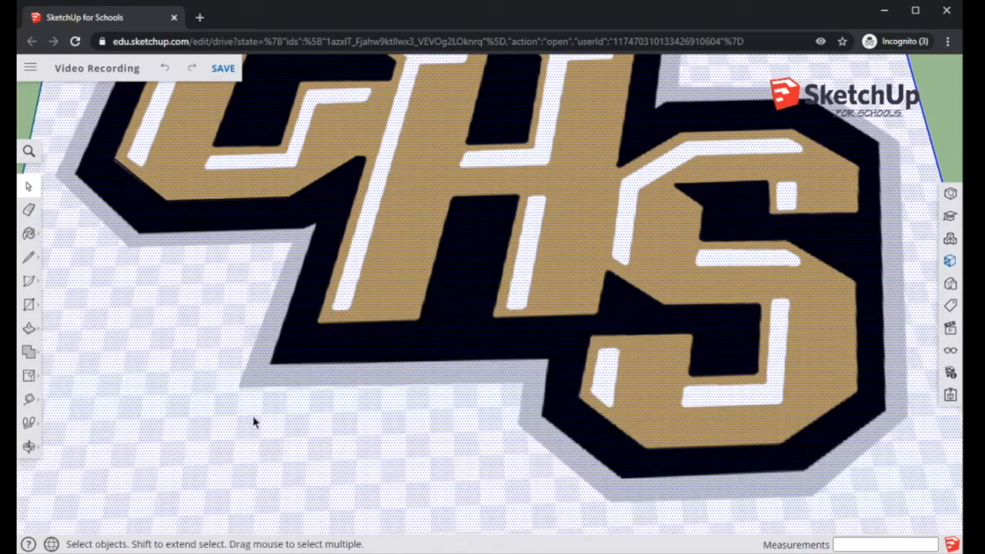
Trace the lower part of the letter C with four lines, closing the outline straight across between its two upper corners
{"action": "left_click", "coordinate": [29, 258]}
{"action": "left_click", "coordinate": [114, 158]}
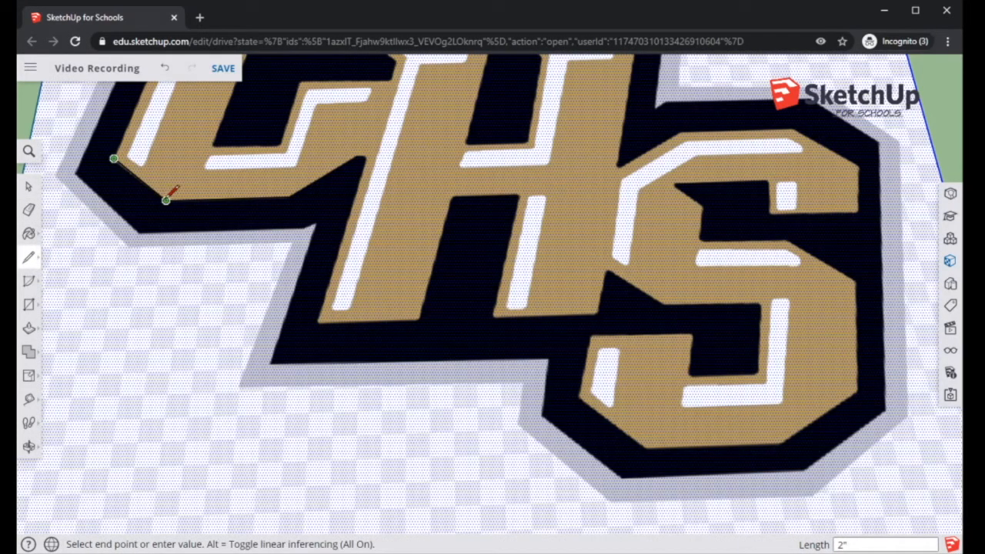
{"action": "left_click", "coordinate": [168, 194]}
{"action": "left_click", "coordinate": [290, 197]}
{"action": "left_click", "coordinate": [357, 155]}
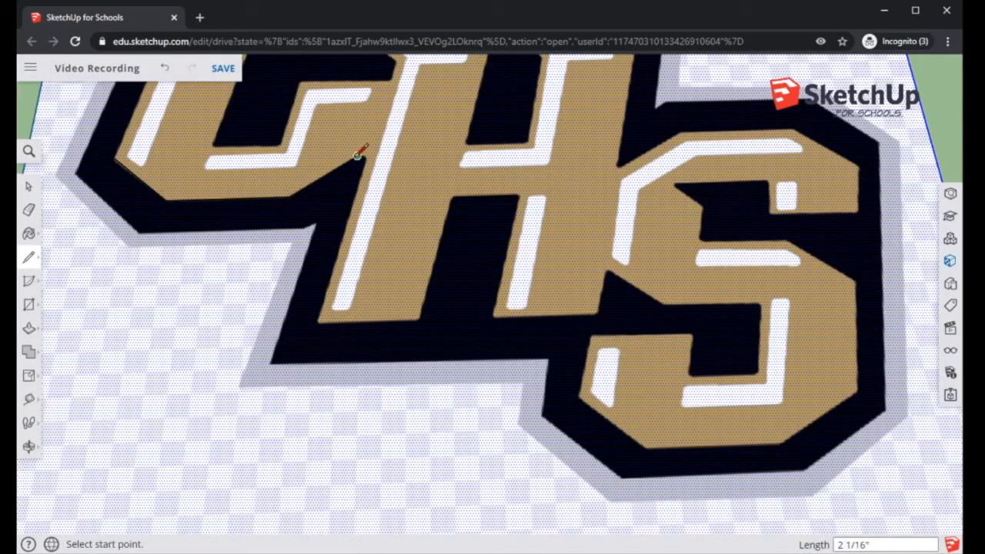
{"action": "left_click", "coordinate": [116, 158]}
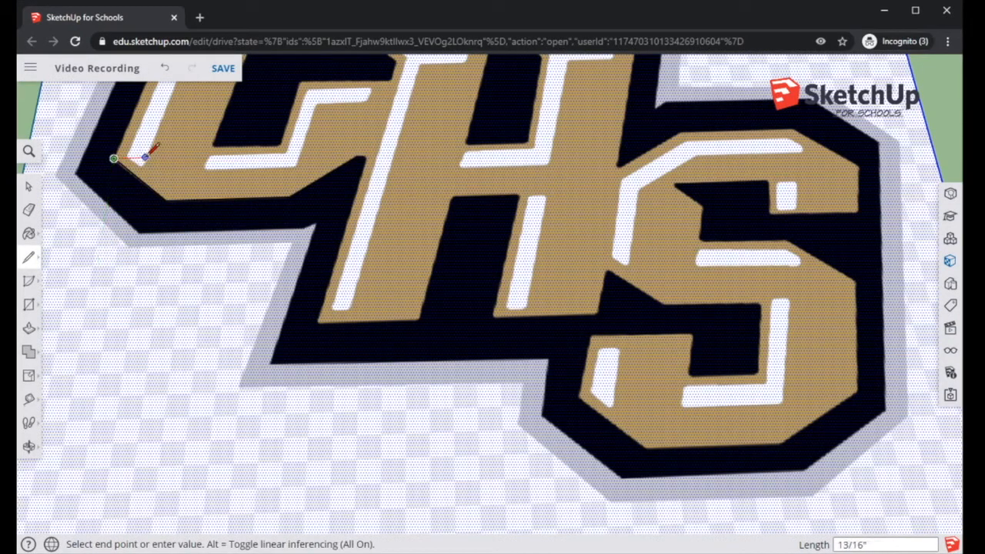
{"action": "left_click", "coordinate": [357, 156]}
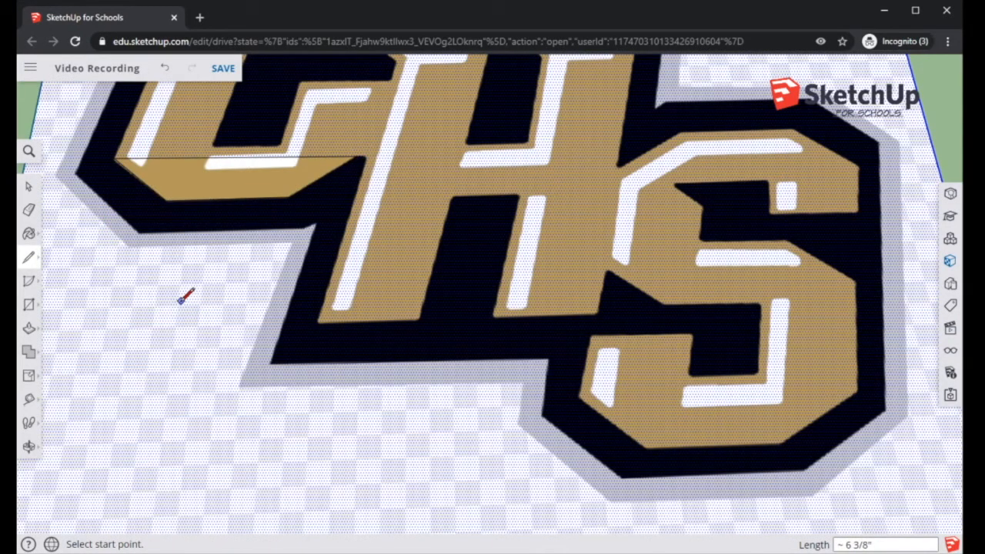
Move only the traced lower C face about 1' 9 1/4" along the red axis, onto the empty ground beside the logo
{"action": "scroll", "coordinate": [183, 299], "scroll_direction": "up", "scroll_amount": 3}
{"action": "scroll", "coordinate": [189, 296], "scroll_direction": "down", "scroll_amount": 2}
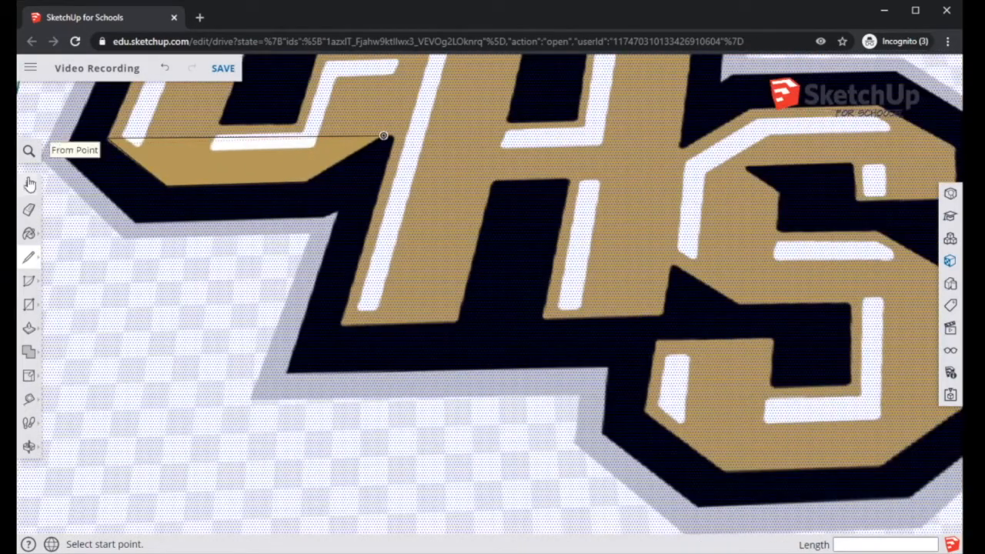
{"action": "left_click", "coordinate": [28, 187]}
{"action": "double_click", "coordinate": [174, 323]}
{"action": "left_click", "coordinate": [211, 329]}
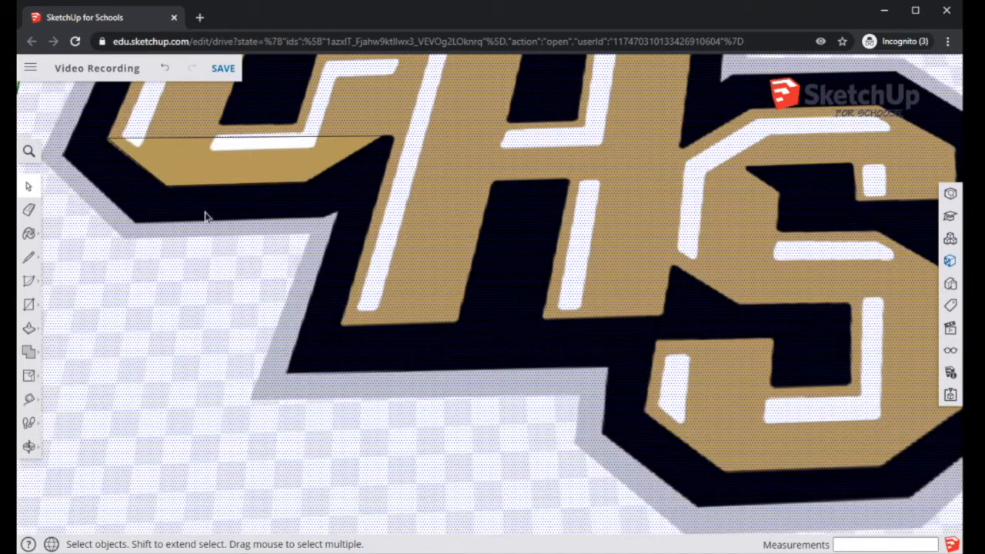
{"action": "scroll", "coordinate": [208, 265], "scroll_direction": "down", "scroll_amount": 5}
{"action": "left_click", "coordinate": [843, 265]}
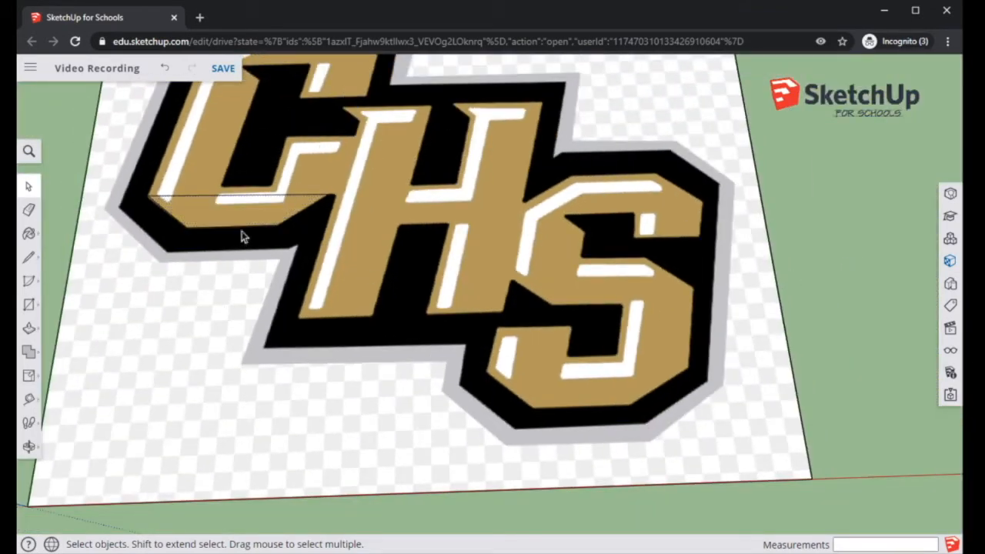
{"action": "left_click", "coordinate": [200, 206]}
{"action": "key", "text": "m"}
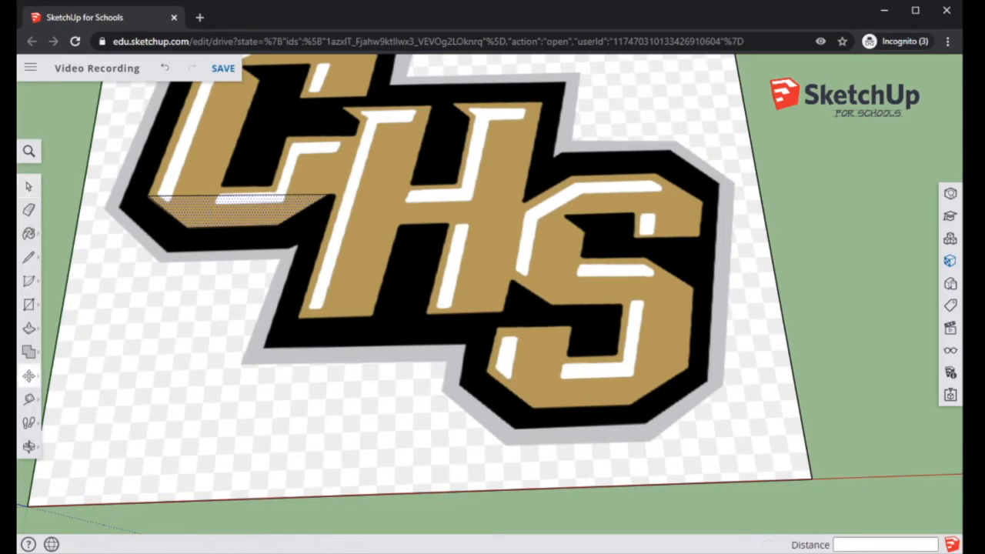
{"action": "left_click", "coordinate": [228, 211]}
{"action": "left_click", "coordinate": [836, 205]}
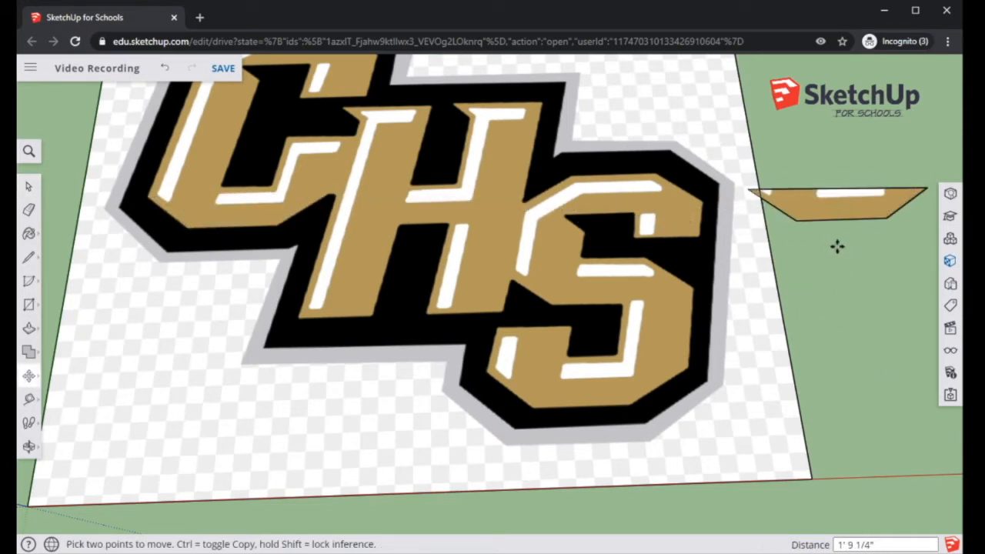
Undo the face move, the traced lines and the explode to return to the original whole logo image
{"action": "left_click", "coordinate": [828, 203]}
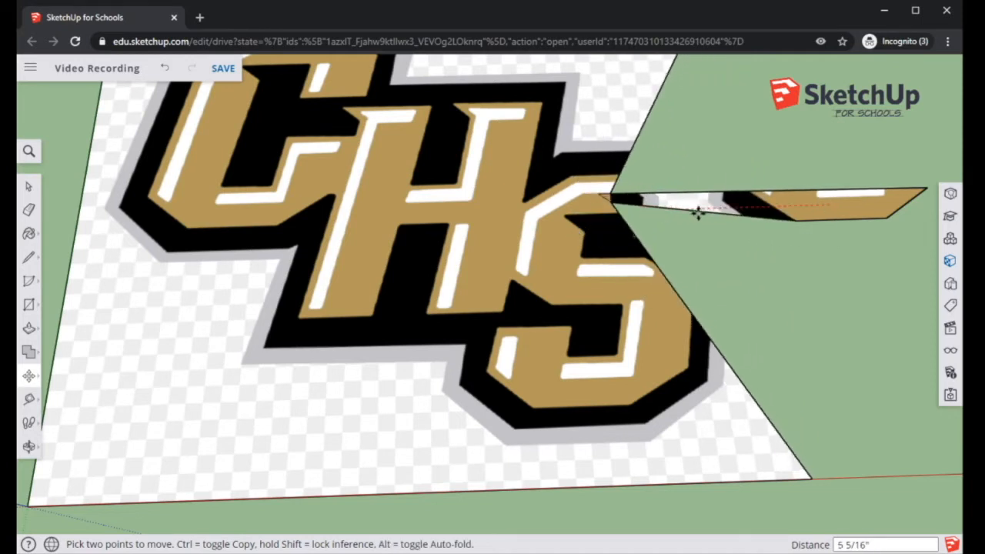
{"action": "key", "text": "Escape"}
{"action": "left_click", "coordinate": [876, 218]}
{"action": "key", "text": "ctrl+z"}
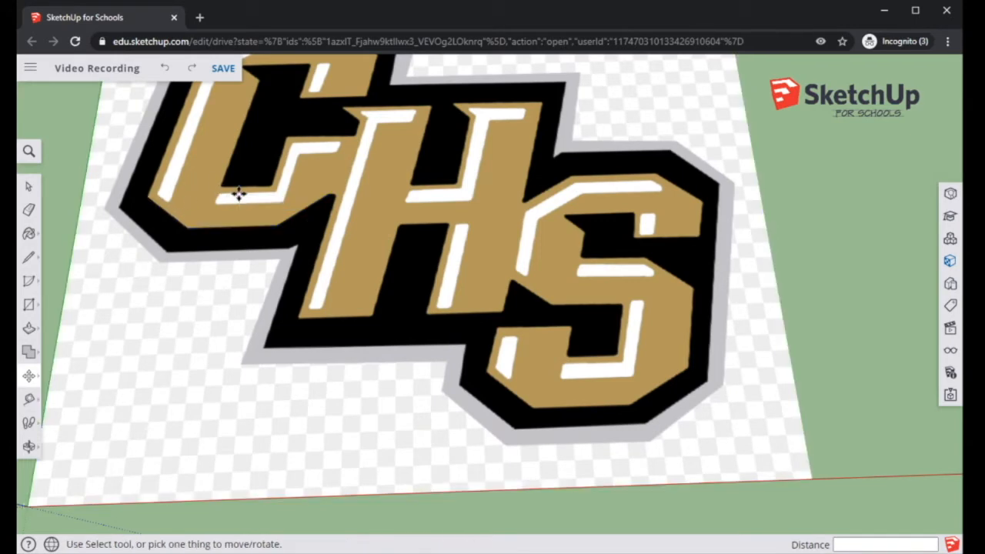
{"action": "key", "text": "ctrl+z"}
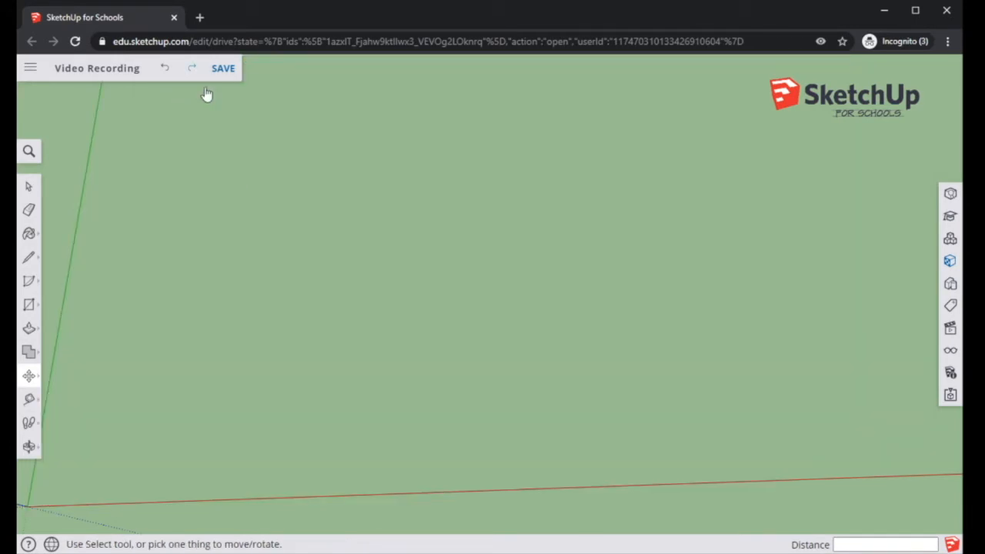
{"action": "key", "text": "ctrl+y"}
Trace the lower edge of the letter C on the unexploded image, from its lower-left corner to the H
{"action": "scroll", "coordinate": [277, 293], "scroll_direction": "up", "scroll_amount": 5}
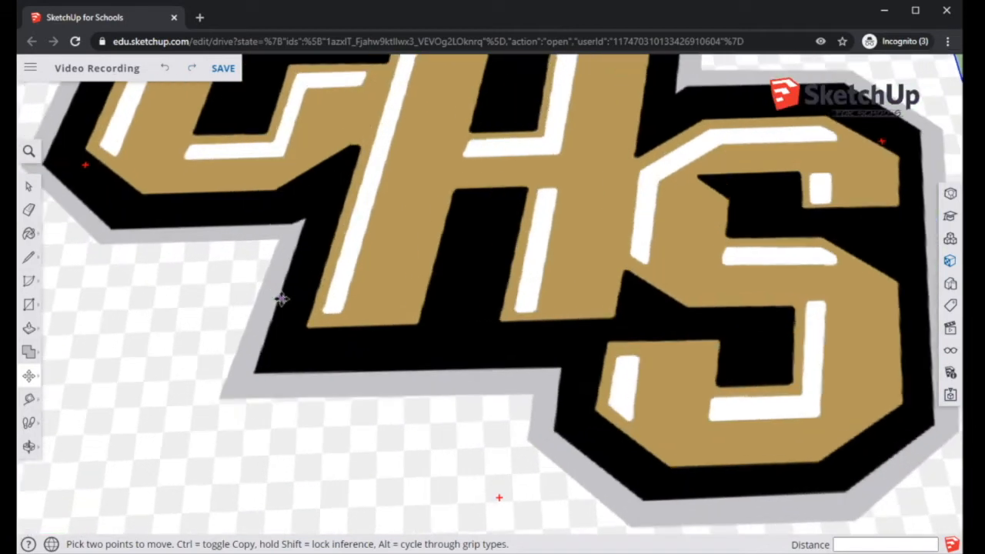
{"action": "left_click", "coordinate": [28, 257]}
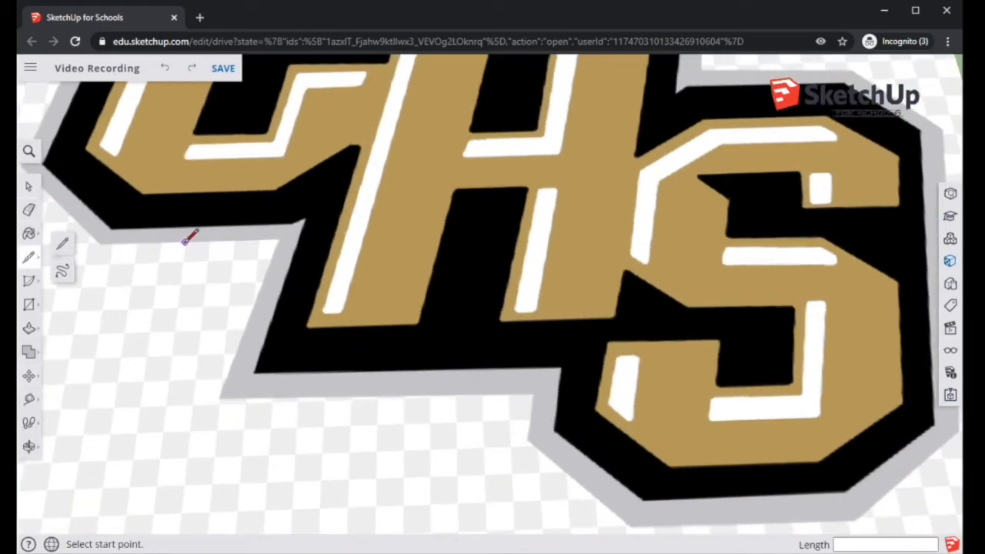
{"action": "scroll", "coordinate": [244, 264], "scroll_direction": "up", "scroll_amount": 3}
{"action": "scroll", "coordinate": [244, 264], "scroll_direction": "down", "scroll_amount": 2}
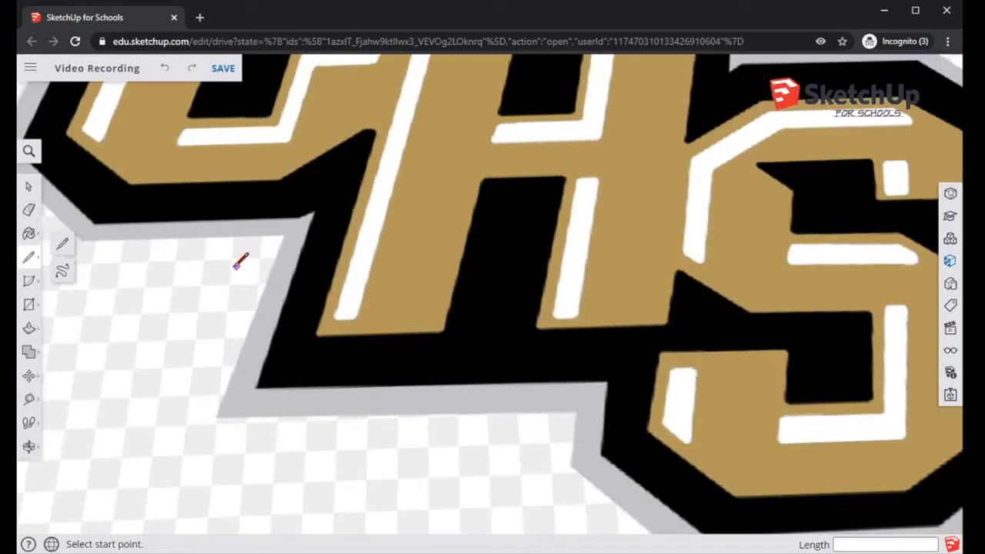
{"action": "middle_click_drag", "start_coordinate": [226, 245], "coordinate": [231, 438], "text": "shift"}
{"action": "scroll", "coordinate": [282, 387], "scroll_direction": "down", "scroll_amount": 3}
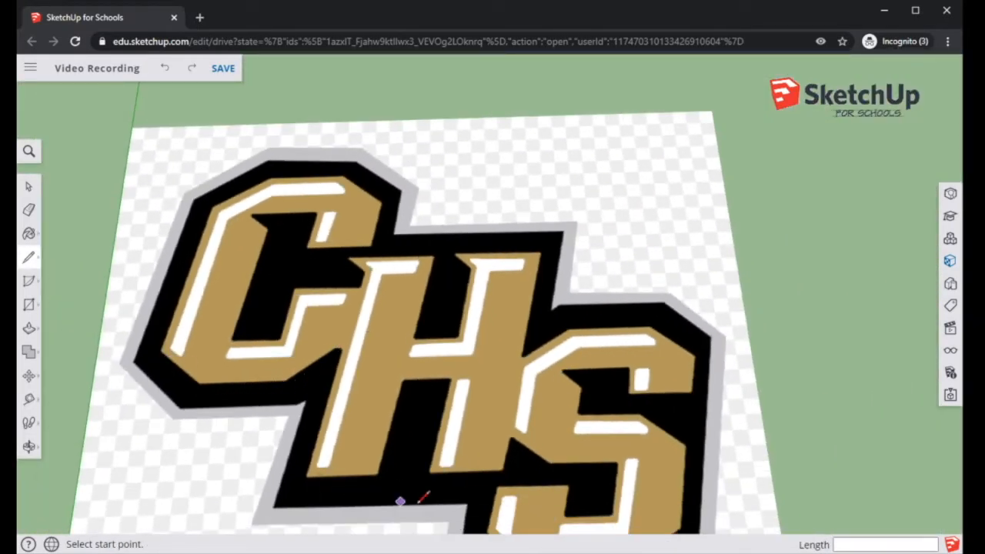
{"action": "scroll", "coordinate": [238, 409], "scroll_direction": "up", "scroll_amount": 8}
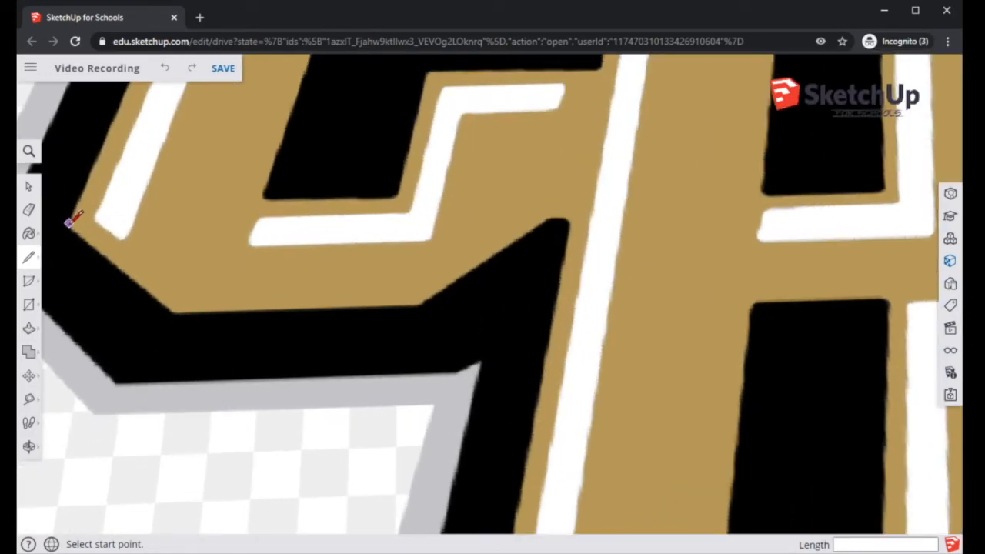
{"action": "left_click", "coordinate": [70, 227]}
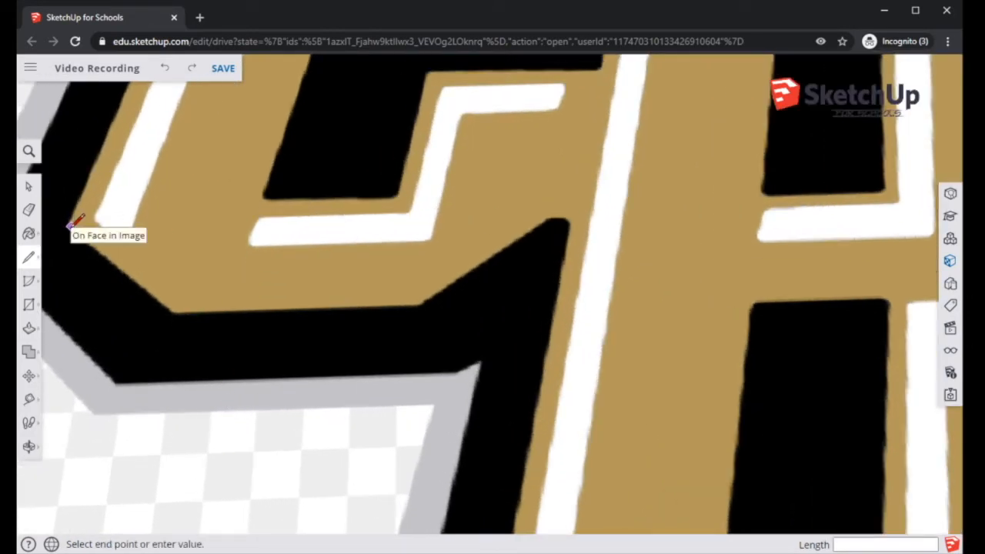
{"action": "left_click", "coordinate": [168, 315]}
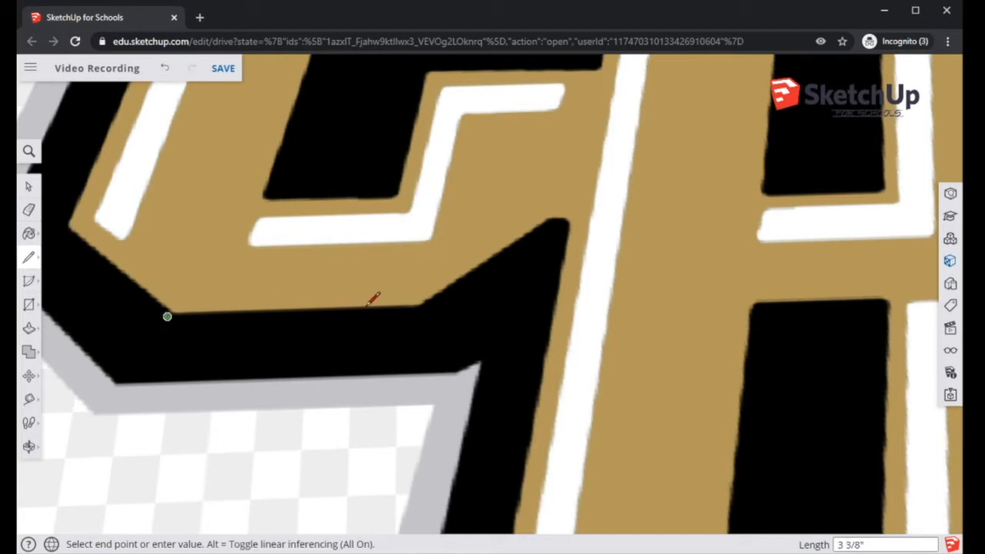
{"action": "left_click", "coordinate": [418, 306]}
{"action": "left_click", "coordinate": [547, 220]}
{"action": "left_click", "coordinate": [568, 223]}
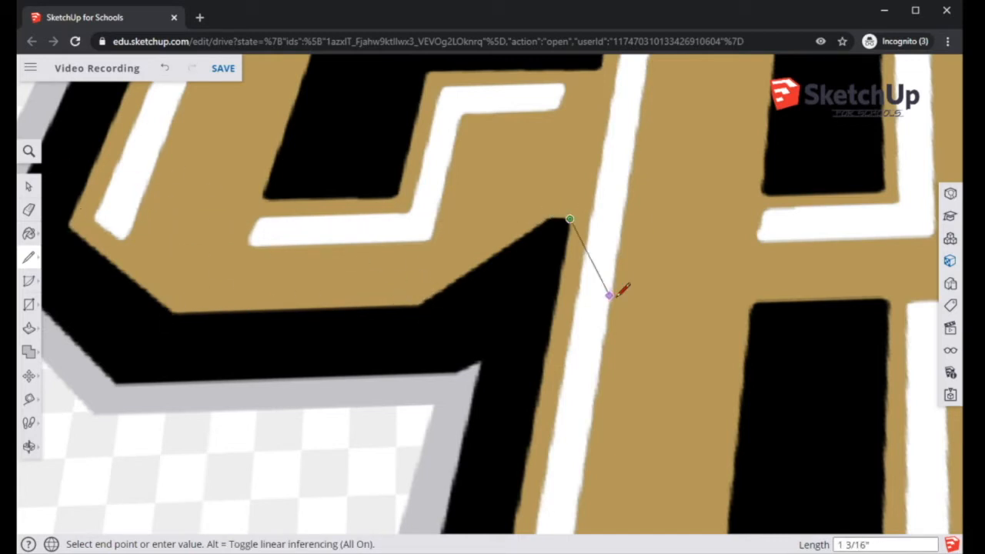
Continue the line outline around the lower half of the H, covering both legs and the gap between them
{"action": "middle_click_drag", "start_coordinate": [539, 524], "coordinate": [573, 269], "text": "shift"}
{"action": "left_click", "coordinate": [547, 310]}
{"action": "left_click", "coordinate": [757, 305]}
{"action": "middle_click_drag", "start_coordinate": [724, 316], "coordinate": [562, 485], "text": "shift"}
{"action": "left_click", "coordinate": [634, 216]}
{"action": "left_click", "coordinate": [769, 211]}
{"action": "left_click", "coordinate": [748, 485]}
{"action": "middle_click_drag", "start_coordinate": [747, 485], "coordinate": [398, 436], "text": "shift"}
{"action": "left_click", "coordinate": [620, 429]}
{"action": "left_click", "coordinate": [636, 333]}
Continue the outline around the lower part of the S, including its lower notch and chamfered outer corners
{"action": "left_click", "coordinate": [768, 405]}
{"action": "left_click", "coordinate": [560, 269]}
{"action": "left_click", "coordinate": [409, 272]}
{"action": "left_click", "coordinate": [426, 185]}
{"action": "left_click", "coordinate": [204, 190]}
{"action": "left_click", "coordinate": [150, 316]}
{"action": "left_click", "coordinate": [283, 433]}
{"action": "left_click", "coordinate": [600, 422]}
{"action": "left_click", "coordinate": [782, 306]}
{"action": "left_click", "coordinate": [598, 157]}
{"action": "left_click", "coordinate": [418, 161]}
Trace the upper notch and top edge of the S back to where it meets the H
{"action": "middle_click_drag", "start_coordinate": [428, 107], "coordinate": [358, 267], "text": "shift"}
{"action": "scroll", "coordinate": [357, 266], "scroll_direction": "up", "scroll_amount": 3}
{"action": "left_click", "coordinate": [361, 235]}
{"action": "left_click", "coordinate": [284, 159]}
{"action": "left_click", "coordinate": [585, 149]}
{"action": "scroll", "coordinate": [574, 258], "scroll_direction": "up", "scroll_amount": 1}
{"action": "left_click", "coordinate": [578, 257]}
{"action": "left_click", "coordinate": [919, 251]}
{"action": "middle_click_drag", "start_coordinate": [922, 82], "coordinate": [786, 291], "text": "shift"}
{"action": "left_click", "coordinate": [787, 291]}
{"action": "left_click", "coordinate": [567, 158]}
{"action": "left_click", "coordinate": [175, 162]}
{"action": "middle_click_drag", "start_coordinate": [175, 162], "coordinate": [550, 159], "text": "shift"}
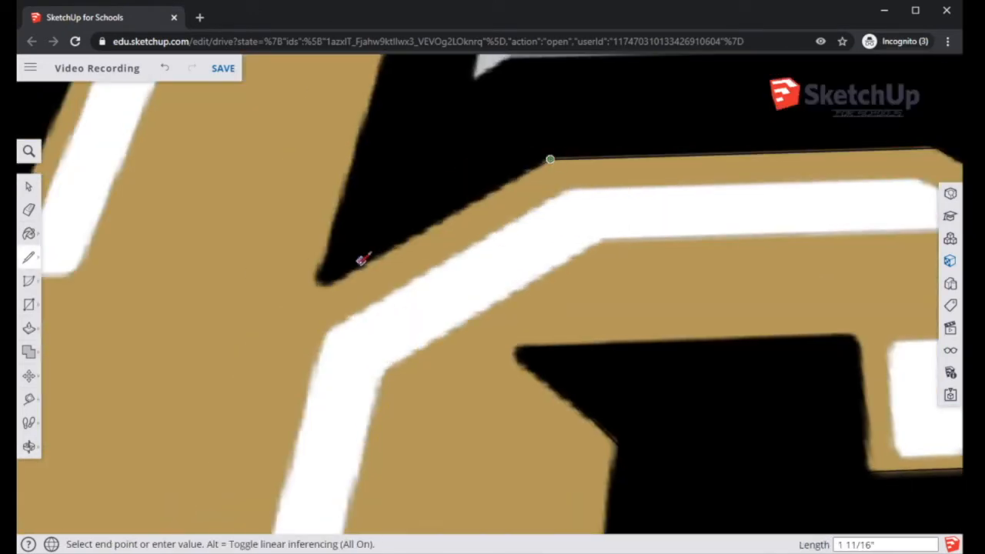
{"action": "left_click", "coordinate": [323, 283]}
Trace the top of the H with its upper notch, continuing the outline toward the C
{"action": "left_click", "coordinate": [650, 235]}
{"action": "middle_click_drag", "start_coordinate": [651, 235], "coordinate": [652, 122], "text": "shift"}
{"action": "left_click", "coordinate": [623, 429]}
{"action": "left_click", "coordinate": [416, 433]}
{"action": "left_click", "coordinate": [489, 71]}
{"action": "middle_click_drag", "start_coordinate": [489, 70], "coordinate": [730, 105], "text": "shift"}
{"action": "left_click", "coordinate": [382, 105]}
{"action": "left_click", "coordinate": [450, 161]}
{"action": "left_click", "coordinate": [203, 324]}
Trace the inner opening of the C up to the outer corner of its upper arm
{"action": "middle_click_drag", "start_coordinate": [331, 85], "coordinate": [166, 461], "text": "shift"}
{"action": "left_click", "coordinate": [211, 224]}
{"action": "left_click", "coordinate": [147, 159]}
{"action": "left_click", "coordinate": [402, 155]}
{"action": "left_click", "coordinate": [369, 295]}
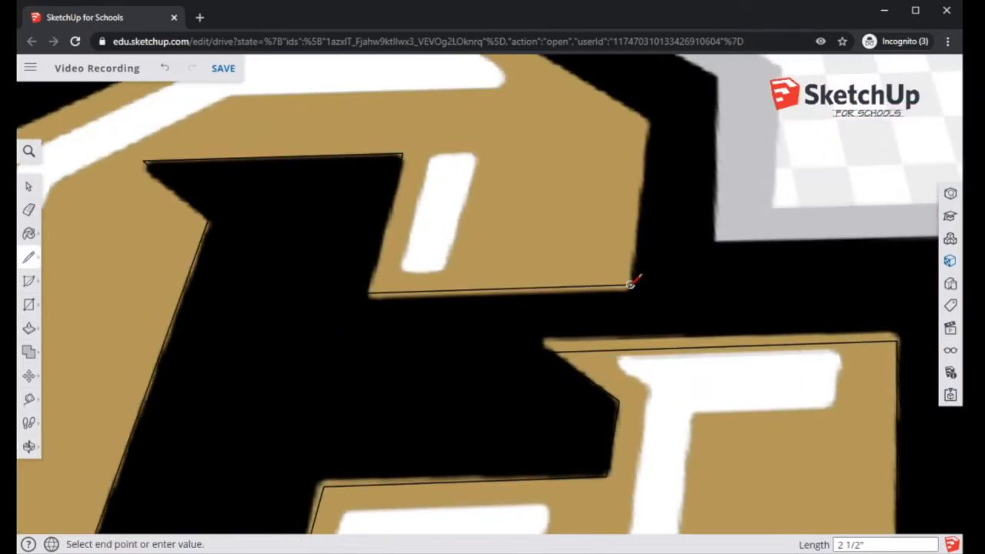
{"action": "left_click", "coordinate": [633, 284]}
Trace the top and outer side of the C, closing the outline at its starting corner
{"action": "middle_click_drag", "start_coordinate": [643, 99], "coordinate": [783, 438], "text": "shift"}
{"action": "left_click", "coordinate": [496, 263]}
{"action": "left_click", "coordinate": [688, 257]}
{"action": "left_click", "coordinate": [780, 193]}
{"action": "left_click", "coordinate": [795, 193]}
Delete the logo image from behind the traced CHS outline
{"action": "scroll", "coordinate": [409, 369], "scroll_direction": "down", "scroll_amount": 4}
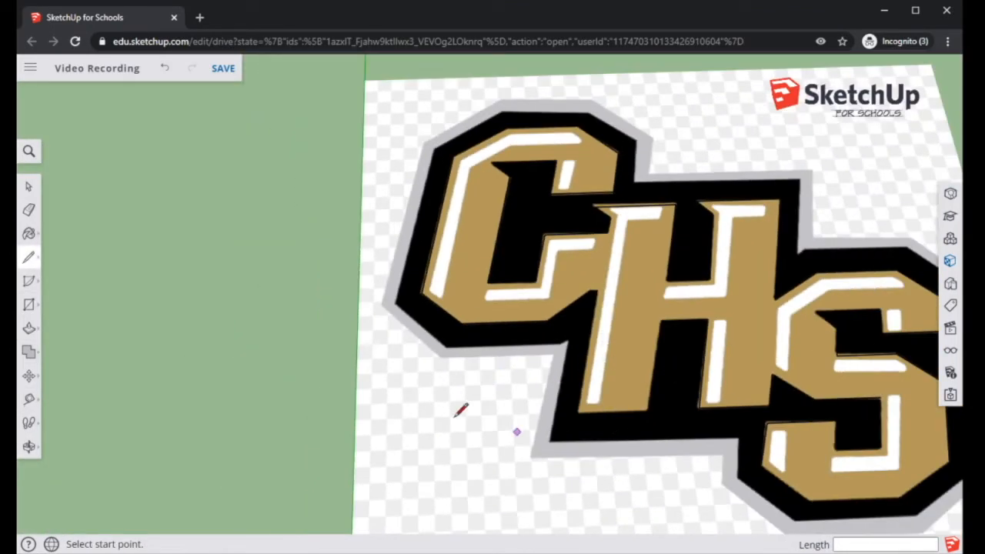
{"action": "left_click", "coordinate": [29, 186]}
{"action": "left_click", "coordinate": [468, 415]}
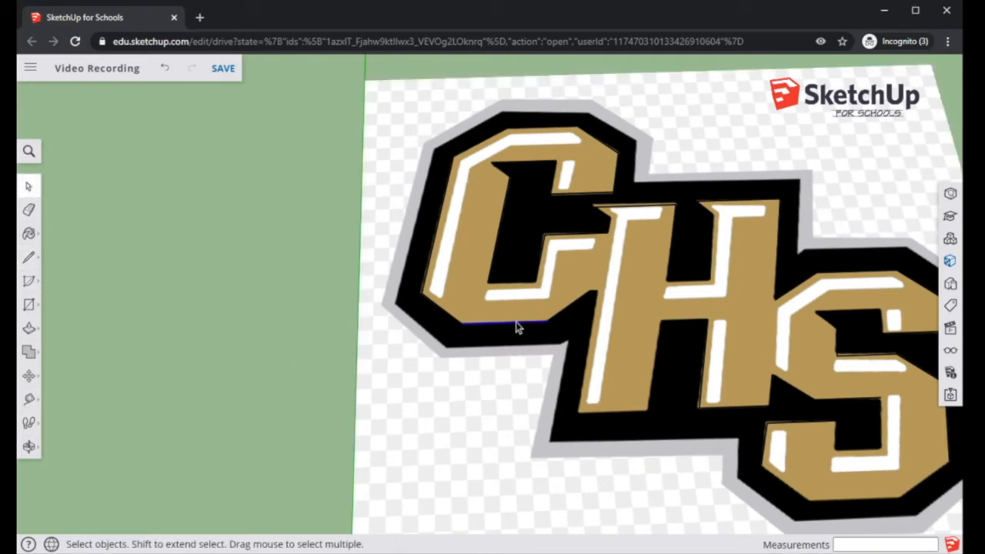
{"action": "left_click", "coordinate": [444, 398]}
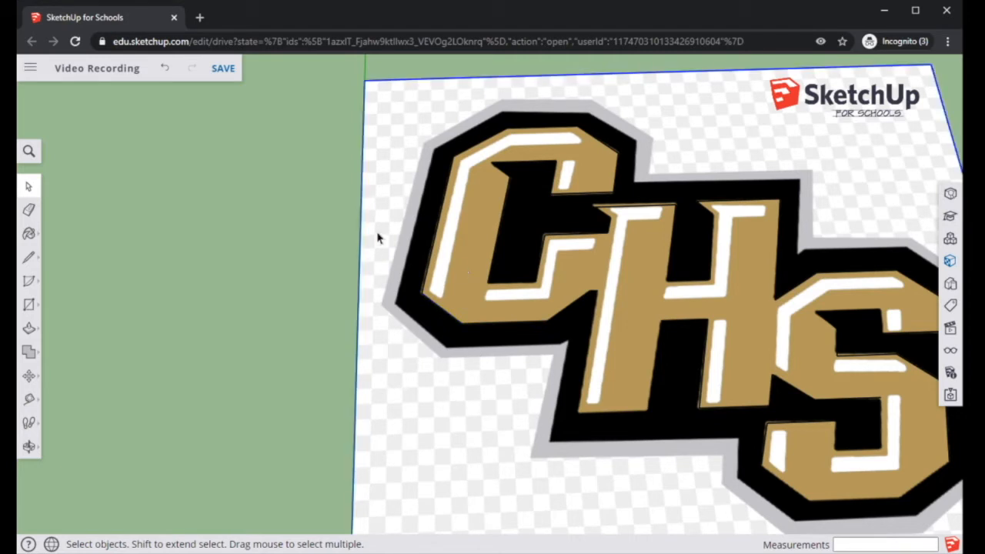
{"action": "key", "text": "Delete"}
Delete the off-plane lines that form the left leg of the H
{"action": "mouse_move", "coordinate": [649, 426]}
{"action": "middle_mouse_down"}
{"action": "mouse_move", "coordinate": [568, 409]}
{"action": "mouse_move", "coordinate": [629, 378]}
{"action": "mouse_move", "coordinate": [574, 286]}
{"action": "mouse_move", "coordinate": [606, 32]}
{"action": "mouse_move", "coordinate": [563, 422]}
{"action": "mouse_move", "coordinate": [671, 418]}
{"action": "mouse_move", "coordinate": [652, 429]}
{"action": "mouse_move", "coordinate": [478, 291]}
{"action": "middle_mouse_up"}
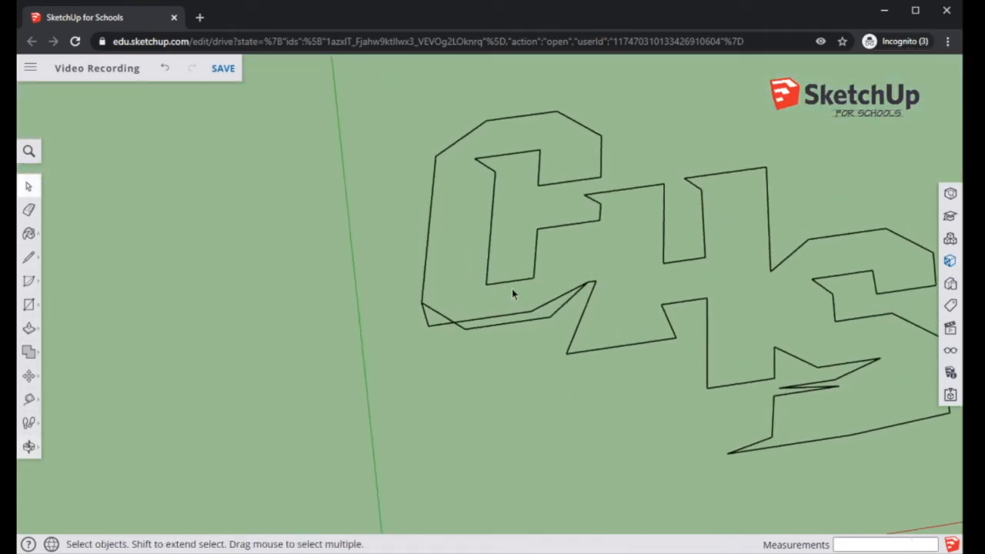
{"action": "middle_click_drag", "start_coordinate": [645, 400], "coordinate": [639, 492]}
{"action": "key", "text": "space"}
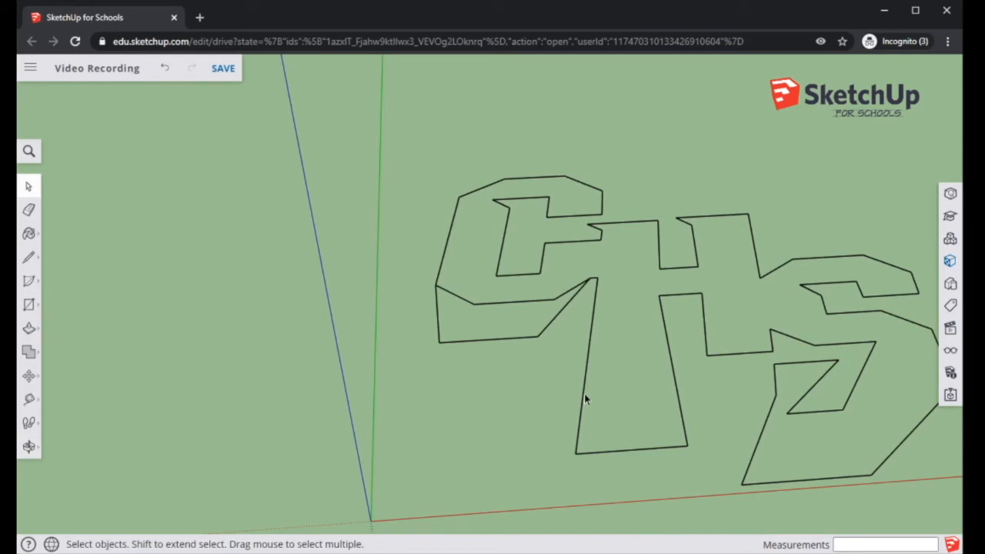
{"action": "key", "text": "Delete"}
{"action": "left_click", "coordinate": [677, 389]}
{"action": "key", "text": "Delete"}
{"action": "key", "text": "Delete"}
Delete the stray extra lines hanging below the bottom edge of the C
{"action": "mouse_move", "coordinate": [556, 325]}
{"action": "middle_mouse_down"}
{"action": "mouse_move", "coordinate": [579, 110]}
{"action": "mouse_move", "coordinate": [559, 451]}
{"action": "mouse_move", "coordinate": [544, 339]}
{"action": "middle_mouse_up"}
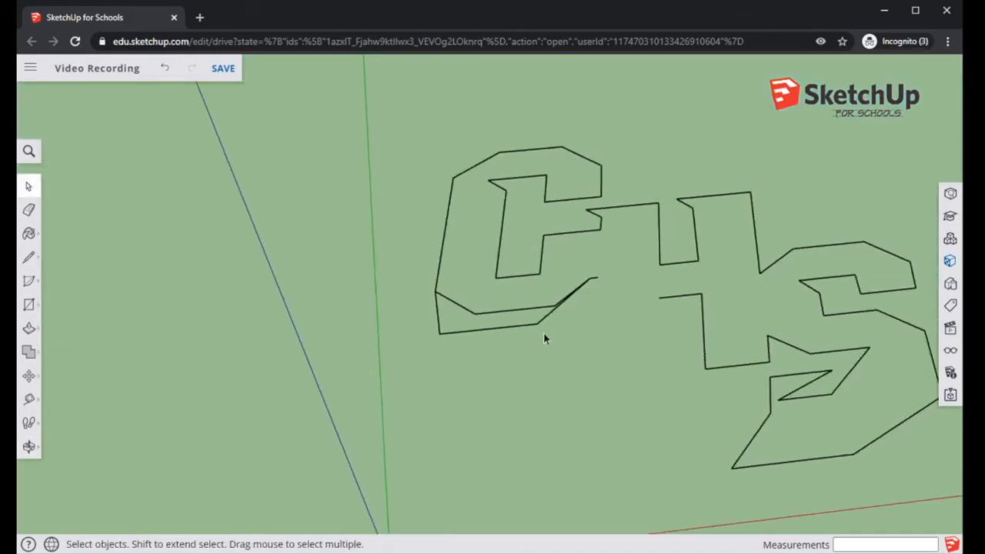
{"action": "left_click", "coordinate": [548, 323]}
{"action": "key", "text": "Delete"}
{"action": "left_click", "coordinate": [465, 331]}
{"action": "key", "text": "Delete"}
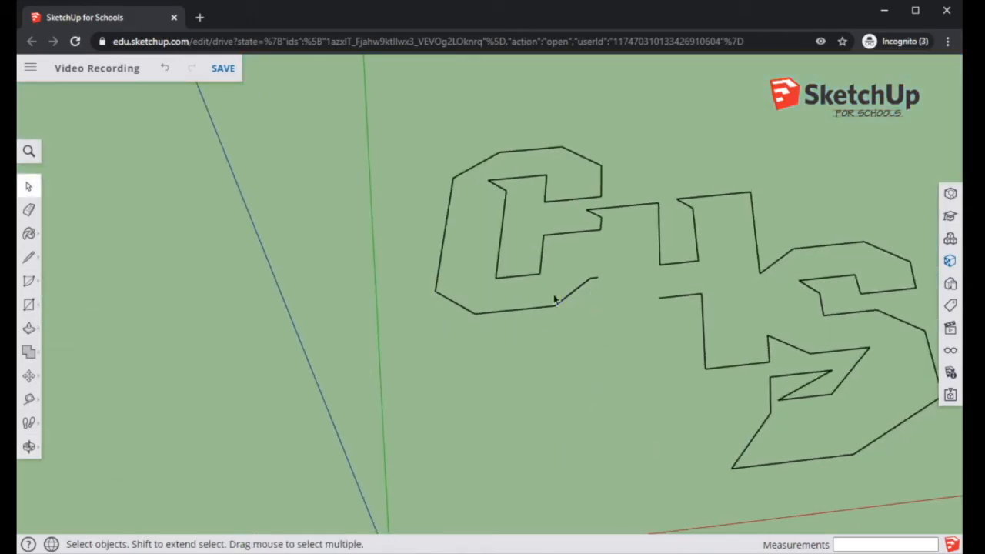
Redraw the left leg of the H with three flat lines between its two open endpoints
{"action": "left_click", "coordinate": [29, 258]}
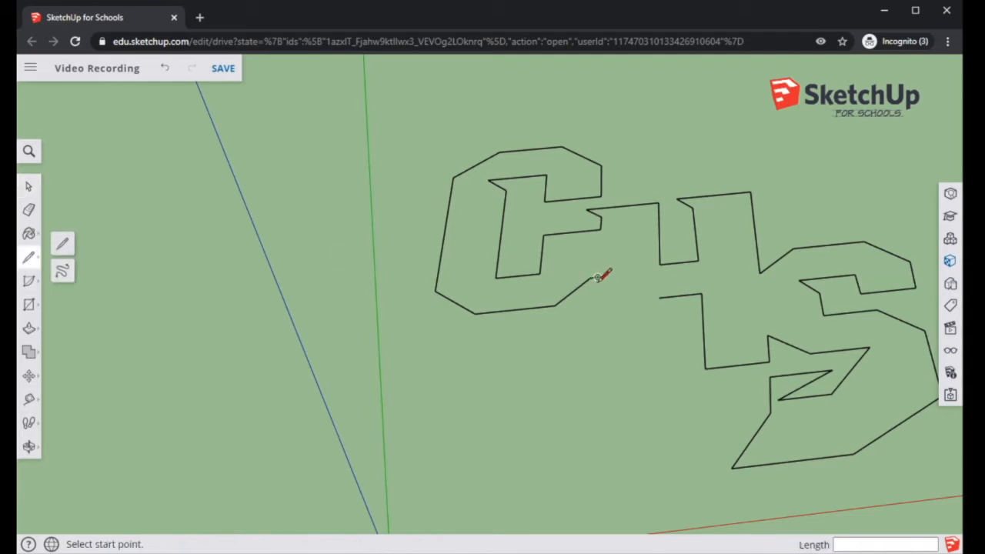
{"action": "left_click", "coordinate": [598, 278]}
{"action": "scroll", "coordinate": [612, 322], "scroll_direction": "up", "scroll_amount": 5}
{"action": "left_click", "coordinate": [529, 503]}
{"action": "left_click", "coordinate": [739, 481]}
{"action": "left_click", "coordinate": [744, 253]}
Remove the off-plane lines from the lower part of the S
{"action": "middle_click_drag", "start_coordinate": [692, 273], "coordinate": [731, 246]}
{"action": "key", "text": "m"}
{"action": "left_click", "coordinate": [572, 481]}
{"action": "left_click", "coordinate": [606, 462]}
{"action": "key", "text": "space"}
{"action": "scroll", "coordinate": [606, 462], "scroll_direction": "down", "scroll_amount": 5}
{"action": "left_click", "coordinate": [636, 378]}
{"action": "key", "text": "Delete"}
Redraw the chamfered outer bottom edge of the S with three flat lines
{"action": "middle_click_drag", "start_coordinate": [836, 493], "coordinate": [667, 390]}
{"action": "key", "text": "l"}
{"action": "left_click", "coordinate": [469, 319]}
{"action": "key", "text": "Escape"}
{"action": "left_click", "coordinate": [542, 428]}
{"action": "left_click", "coordinate": [578, 462]}
{"action": "left_click", "coordinate": [663, 458]}
{"action": "left_click", "coordinate": [687, 420]}
{"action": "key", "text": "Escape"}
{"action": "left_click", "coordinate": [600, 393]}
{"action": "middle_click_drag", "start_coordinate": [611, 405], "coordinate": [611, 362]}
{"action": "middle_click_drag", "start_coordinate": [437, 417], "coordinate": [350, 342]}
Draw the three missing lines of the S's lower notch to close the CHS outline into a single face
{"action": "left_click", "coordinate": [29, 187]}
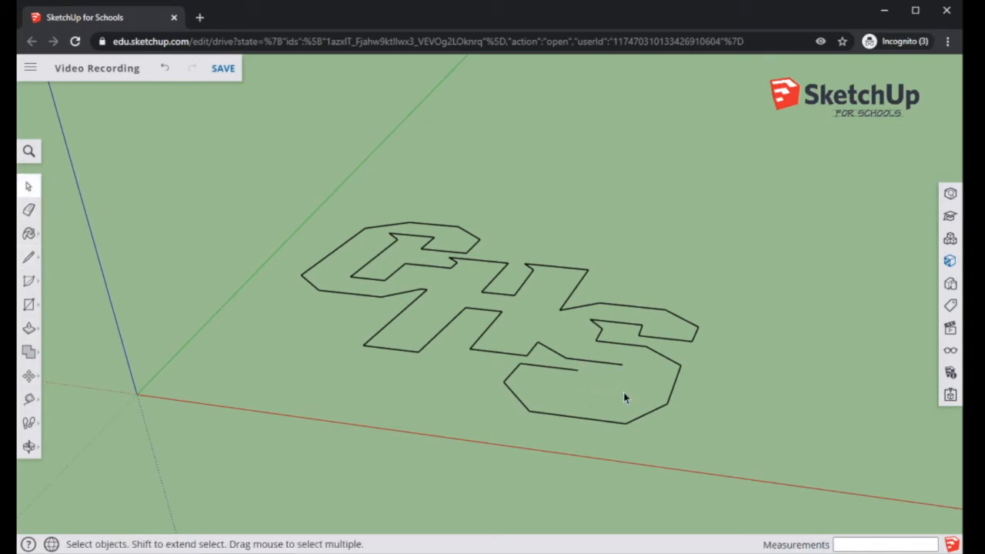
{"action": "left_click", "coordinate": [28, 257]}
{"action": "middle_click_drag", "start_coordinate": [465, 351], "coordinate": [531, 369]}
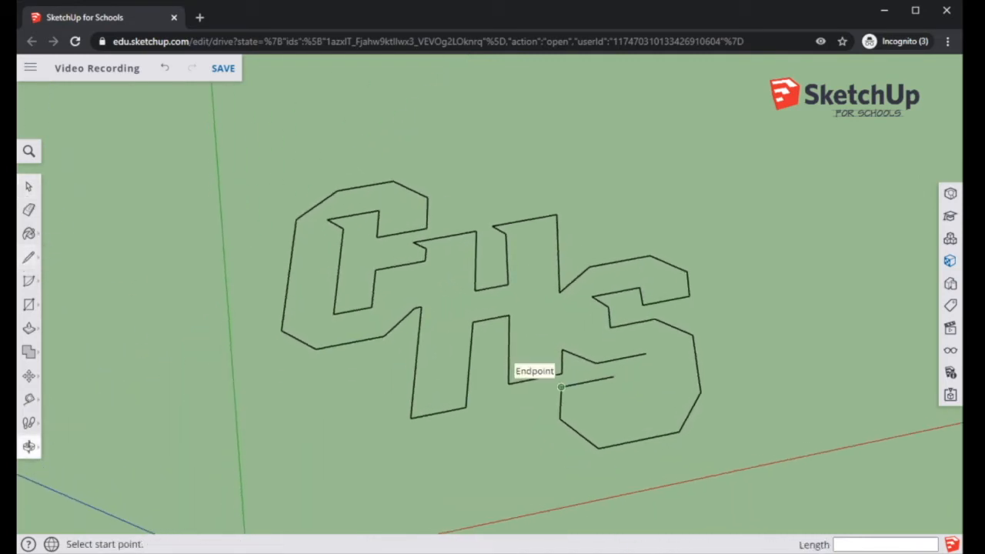
{"action": "left_click", "coordinate": [614, 378]}
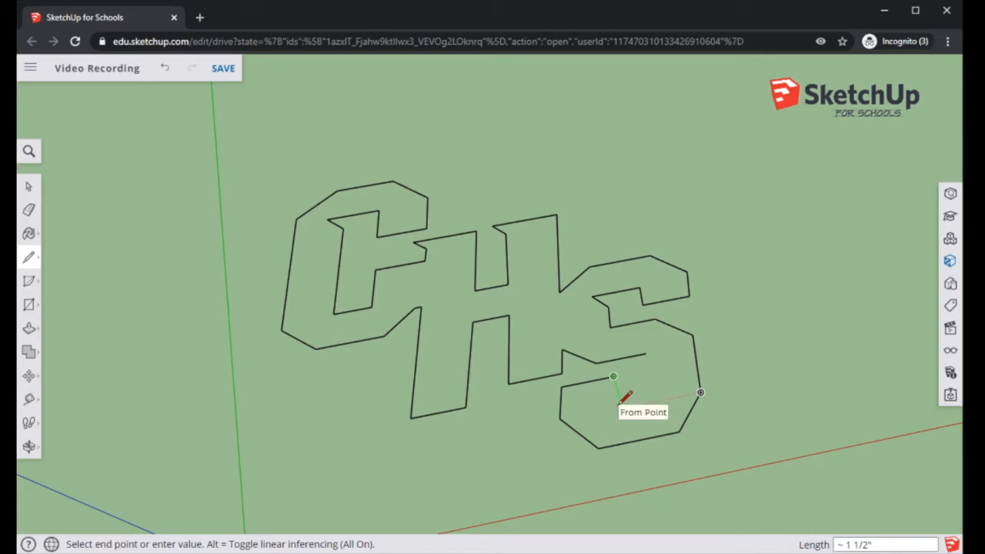
{"action": "left_click", "coordinate": [622, 408]}
{"action": "left_click", "coordinate": [668, 398]}
{"action": "left_click", "coordinate": [646, 355]}
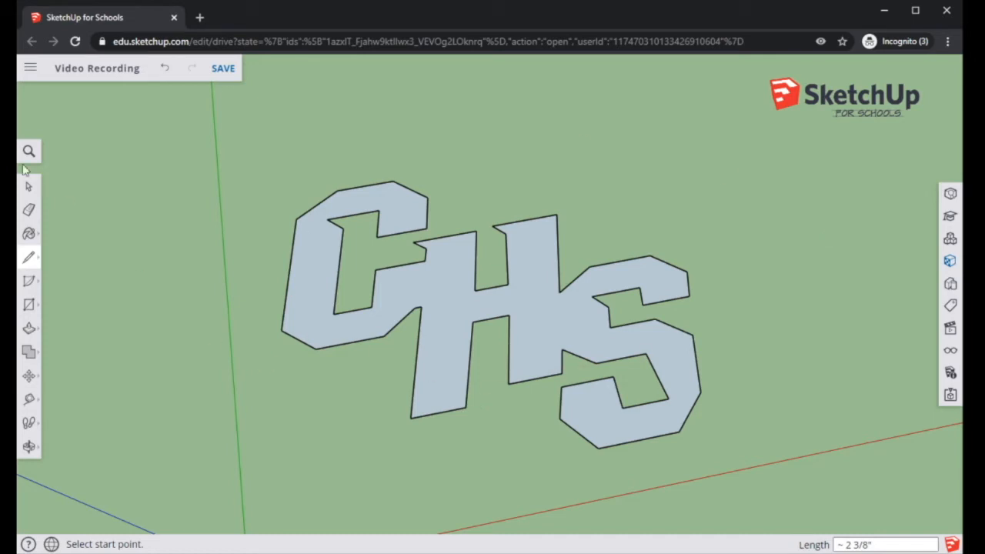
{"action": "left_click", "coordinate": [25, 185]}
{"action": "middle_click_drag", "start_coordinate": [639, 447], "coordinate": [338, 310]}
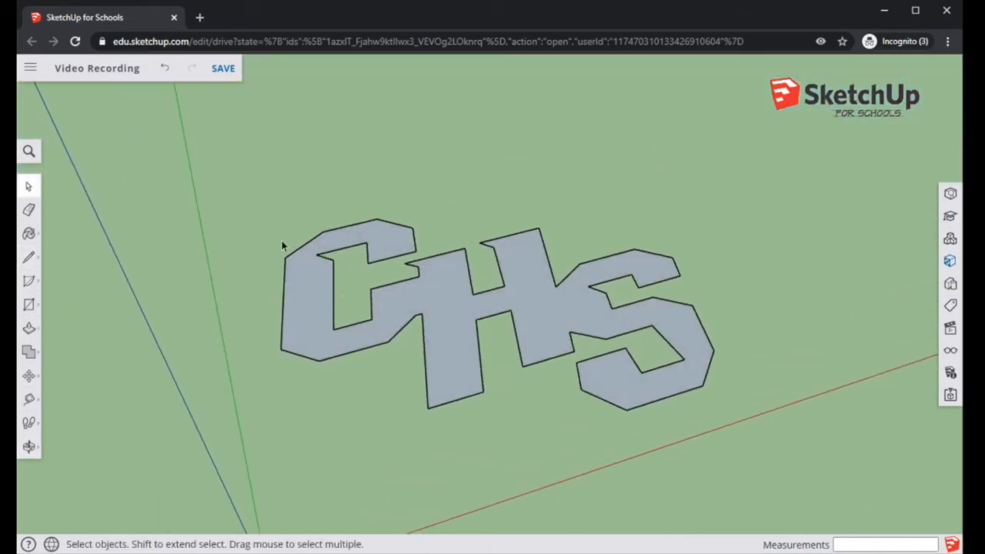
{"action": "middle_click_drag", "start_coordinate": [744, 296], "coordinate": [715, 414]}
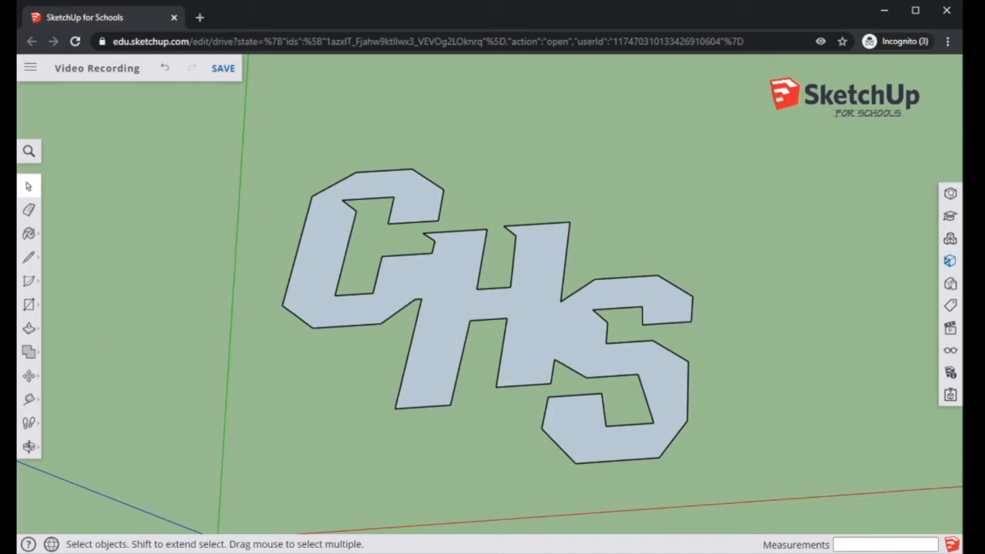
{"action": "left_click", "coordinate": [29, 257]}
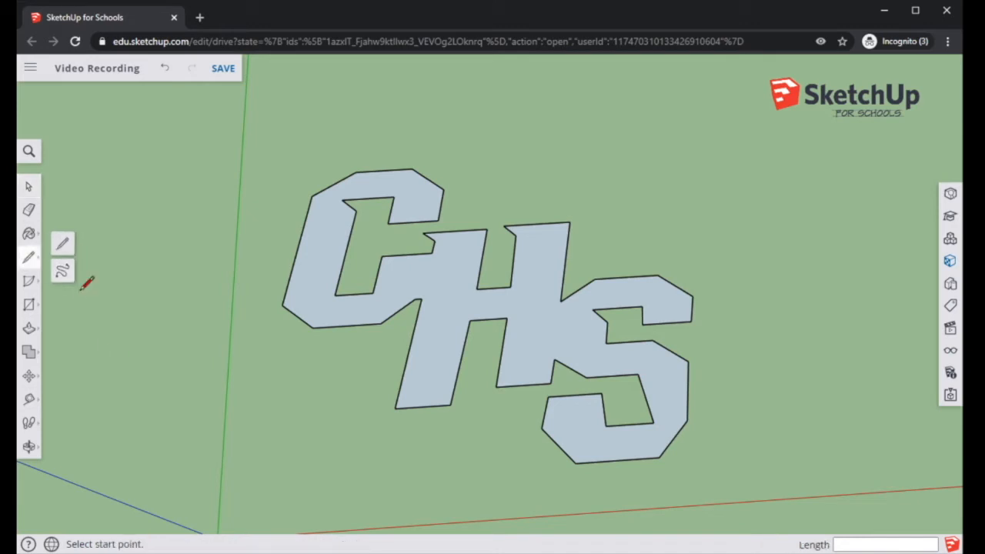
{"action": "left_click", "coordinate": [62, 245]}
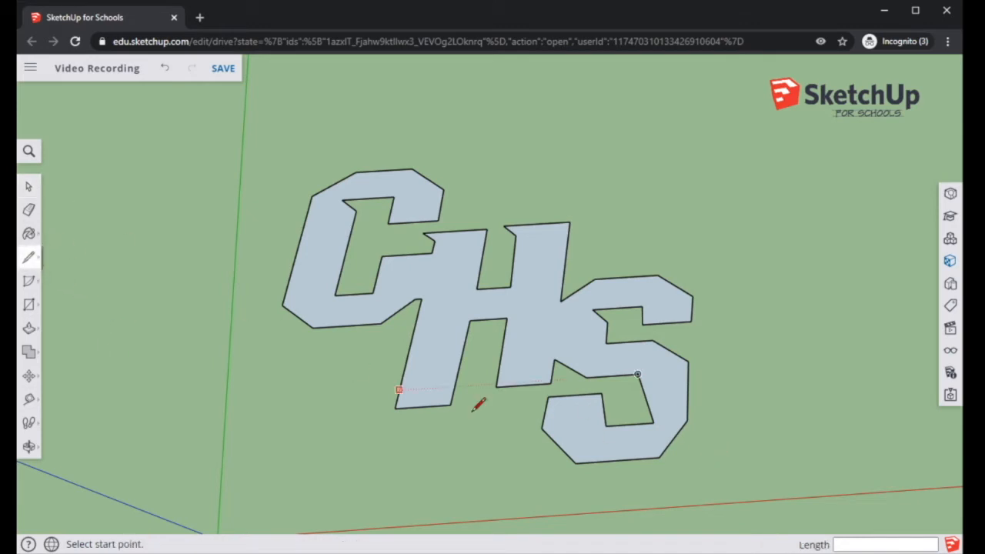
Try extruding the whole CHS face upward about 1 7/8" with Push/Pull, and undo the extrusion
{"action": "left_click", "coordinate": [26, 331]}
{"action": "left_click", "coordinate": [25, 332]}
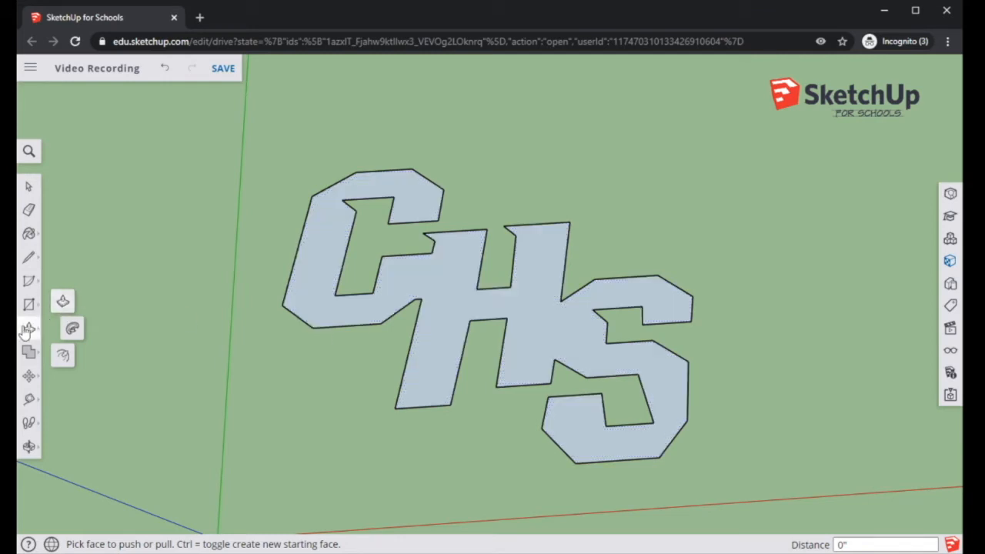
{"action": "middle_click_drag", "start_coordinate": [459, 335], "coordinate": [451, 216]}
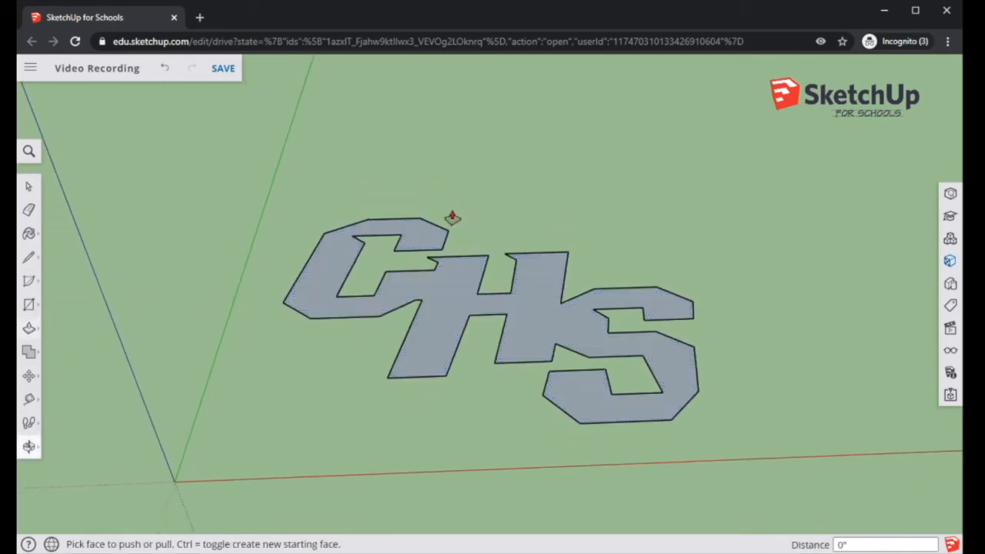
{"action": "left_click_drag", "start_coordinate": [537, 316], "coordinate": [530, 208]}
{"action": "middle_click_drag", "start_coordinate": [531, 208], "coordinate": [530, 277]}
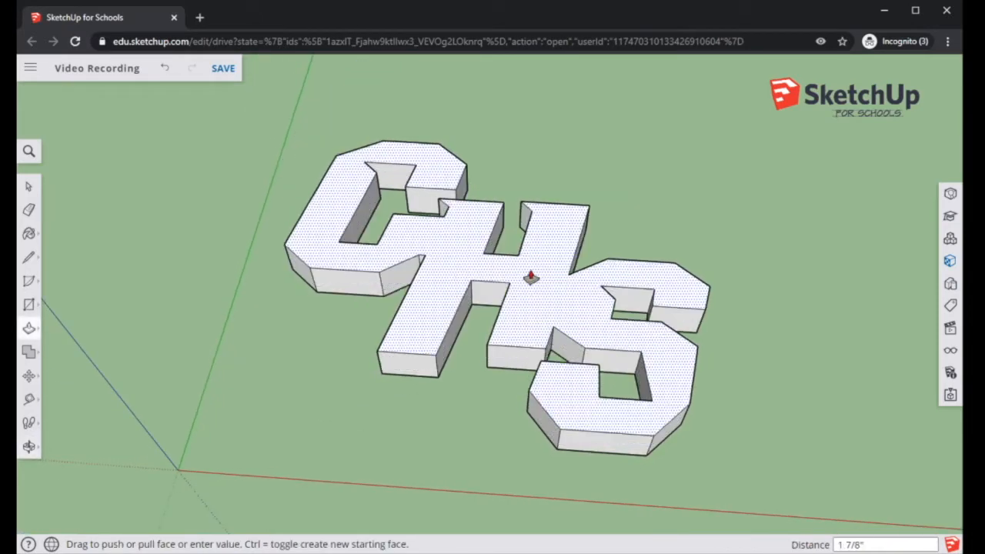
{"action": "left_click", "coordinate": [532, 251]}
{"action": "middle_click_drag", "start_coordinate": [814, 238], "coordinate": [706, 301]}
{"action": "key", "text": "ctrl+z"}
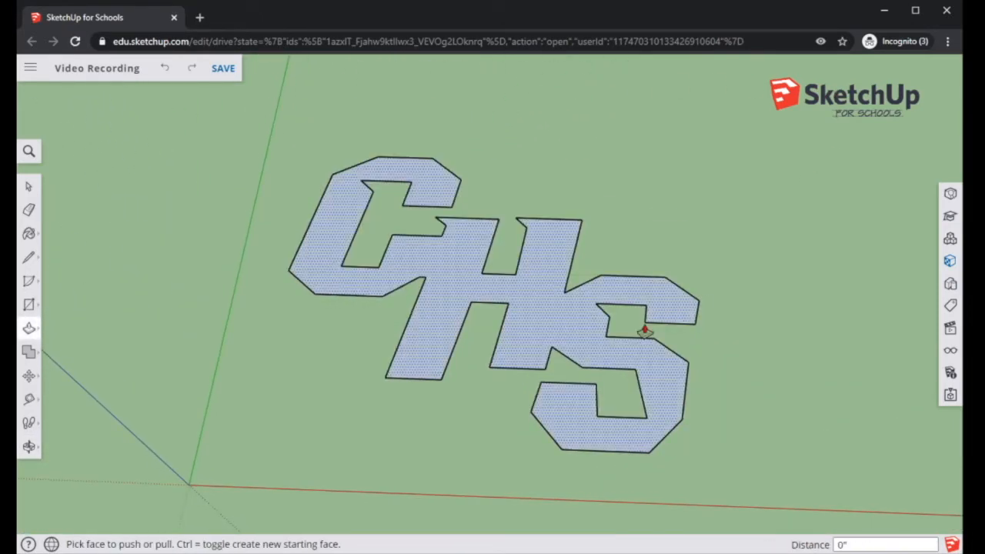
Draw a diagonal line about 1' 9 1/4" long from the C's upper outer corner to the S's lower outer corner
{"action": "left_click", "coordinate": [37, 256]}
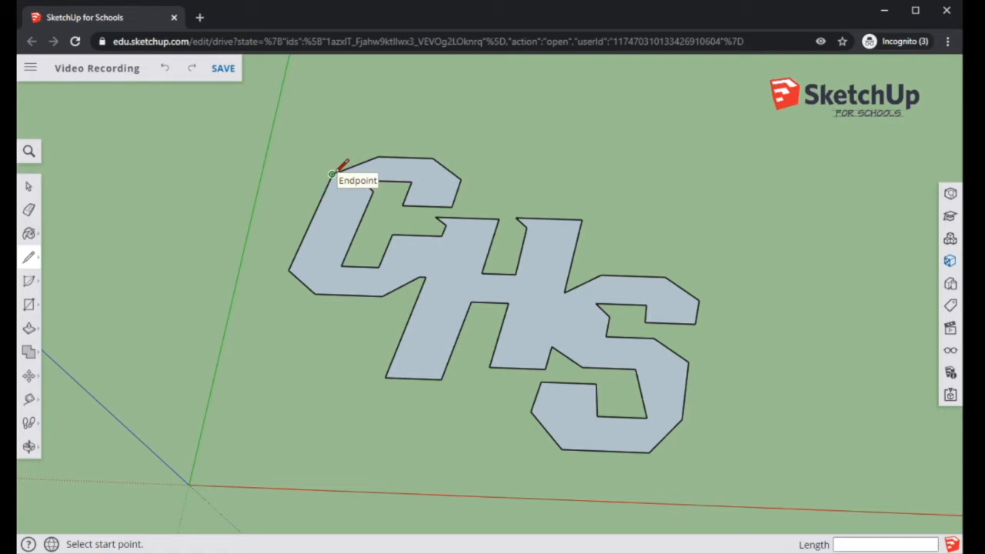
{"action": "left_click", "coordinate": [332, 174]}
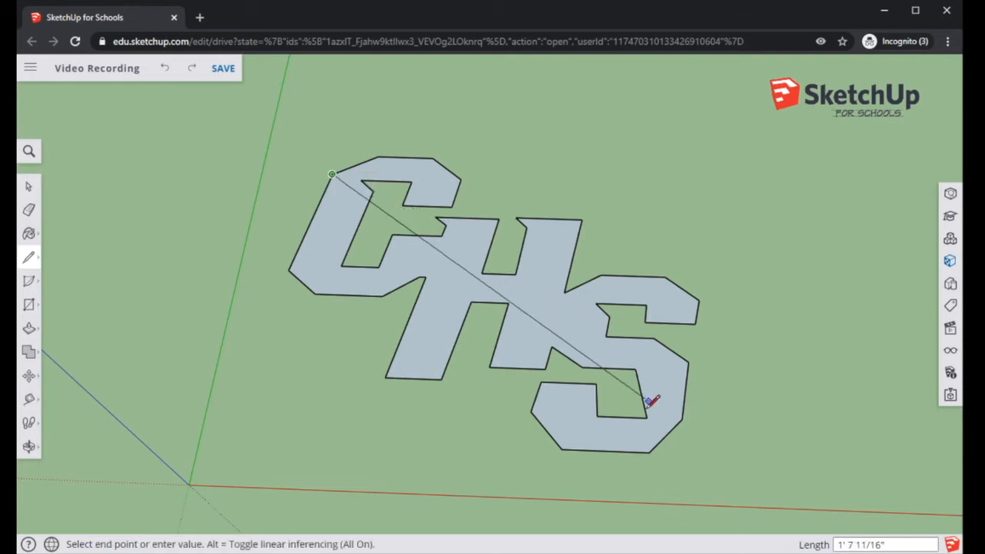
{"action": "left_click", "coordinate": [684, 420]}
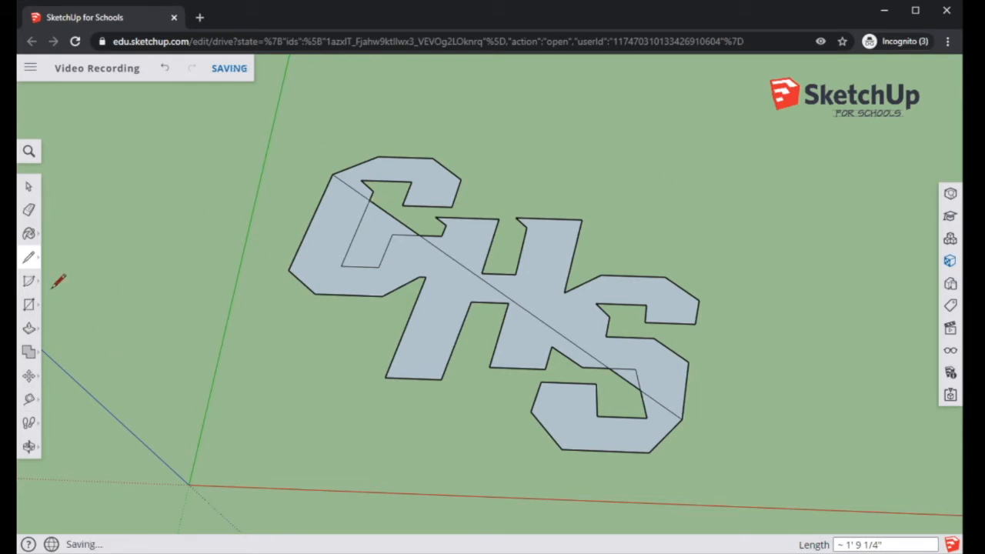
Try drawing a full 360° arc from the diagonal's midpoint out to the S's lower outer corner, and undo it
{"action": "left_click", "coordinate": [29, 281]}
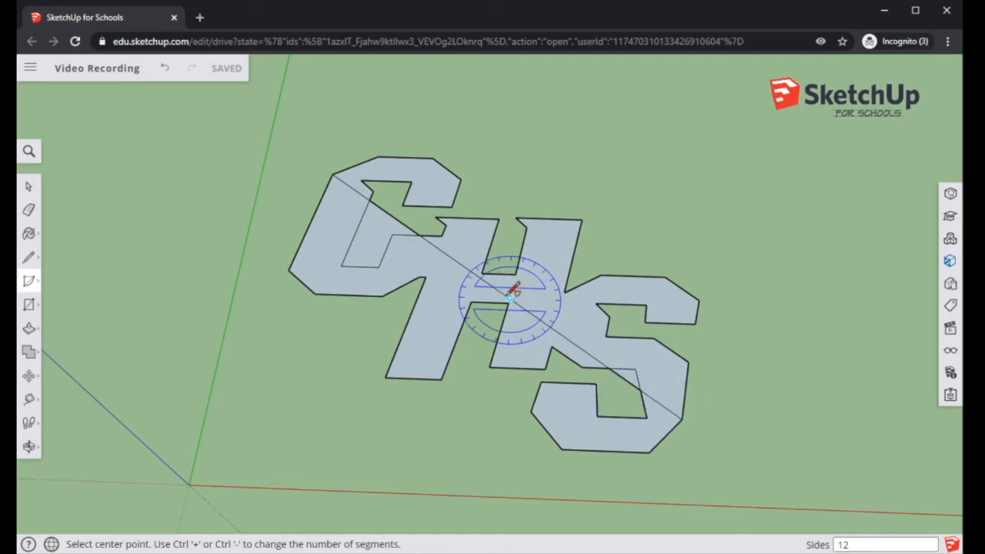
{"action": "left_click", "coordinate": [511, 295]}
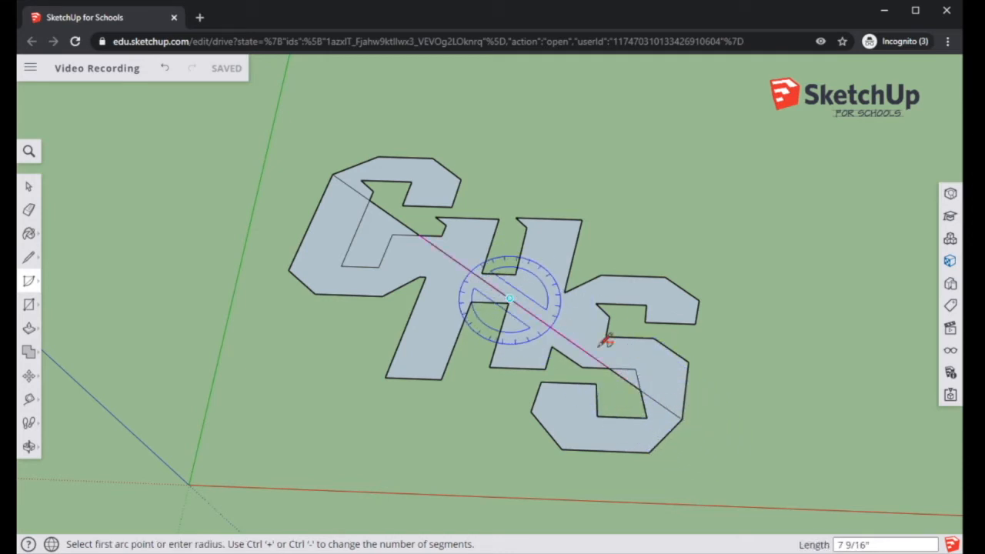
{"action": "left_click", "coordinate": [681, 420]}
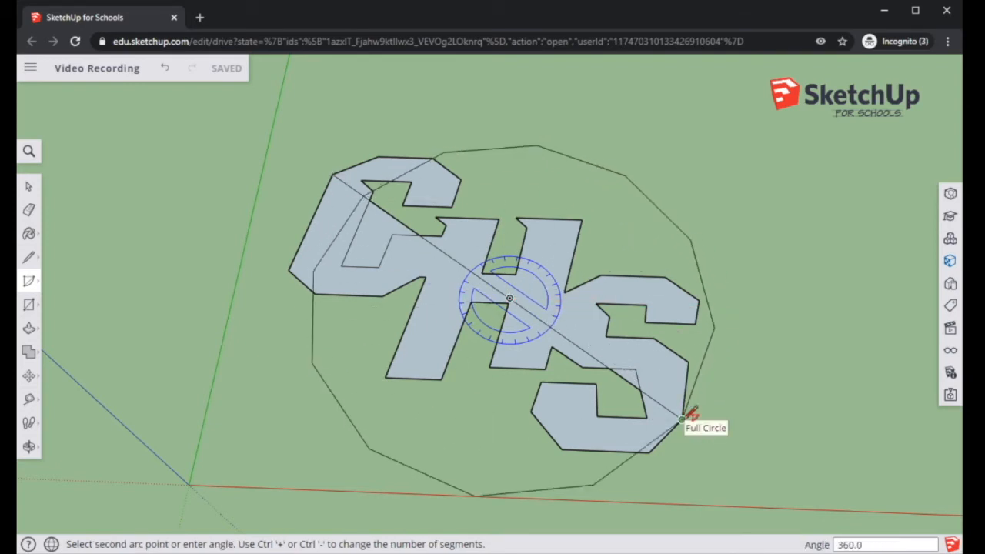
{"action": "left_click", "coordinate": [692, 416]}
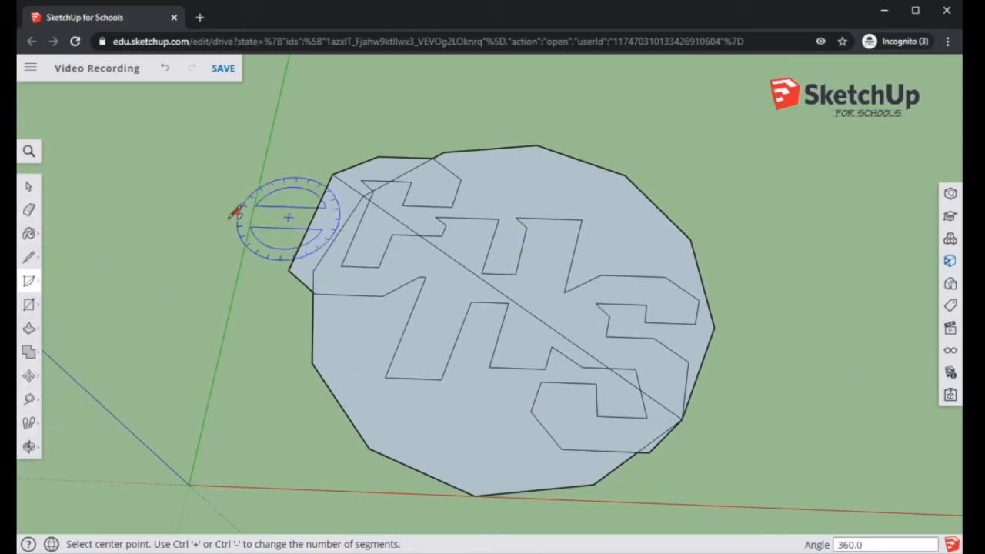
{"action": "left_click", "coordinate": [29, 186]}
{"action": "left_click", "coordinate": [29, 281]}
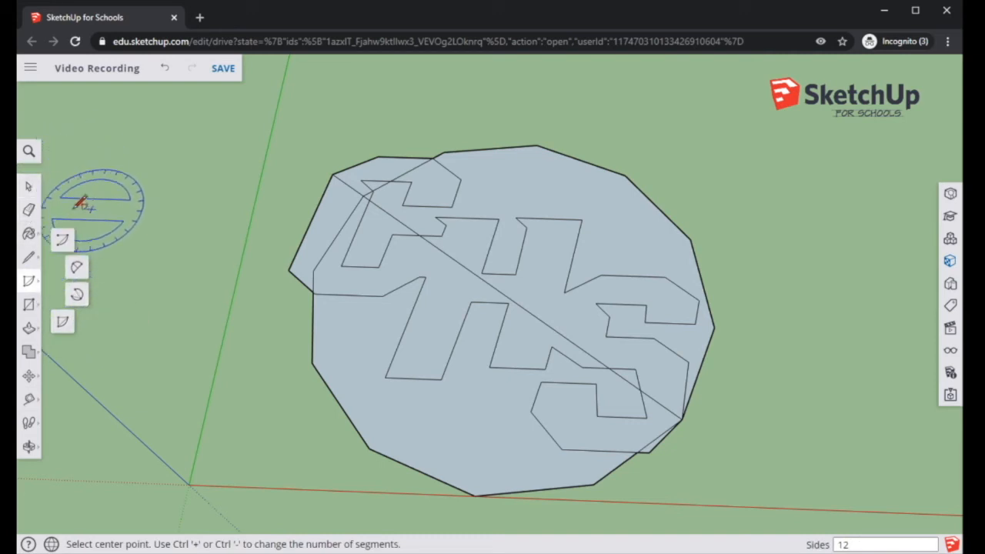
{"action": "left_click", "coordinate": [28, 186]}
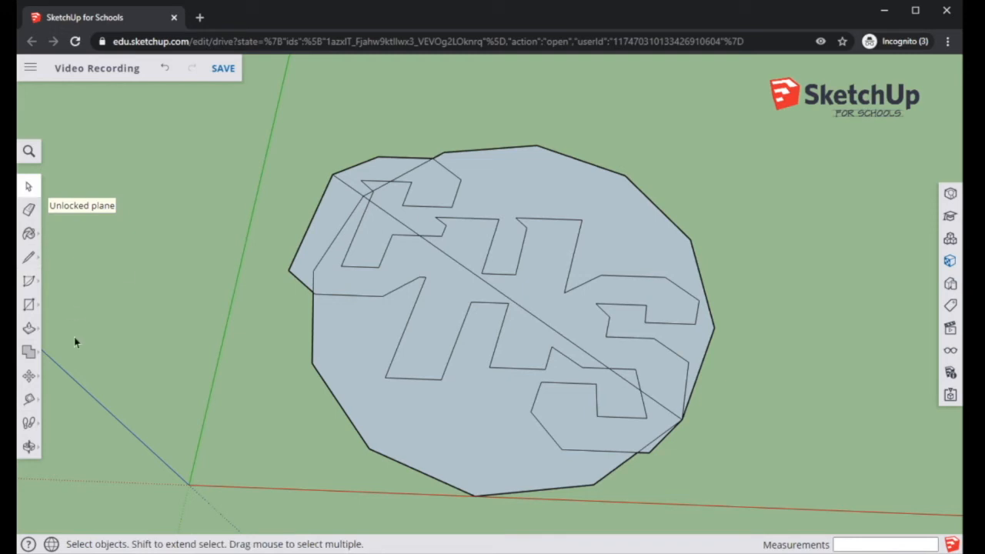
{"action": "key", "text": "s"}
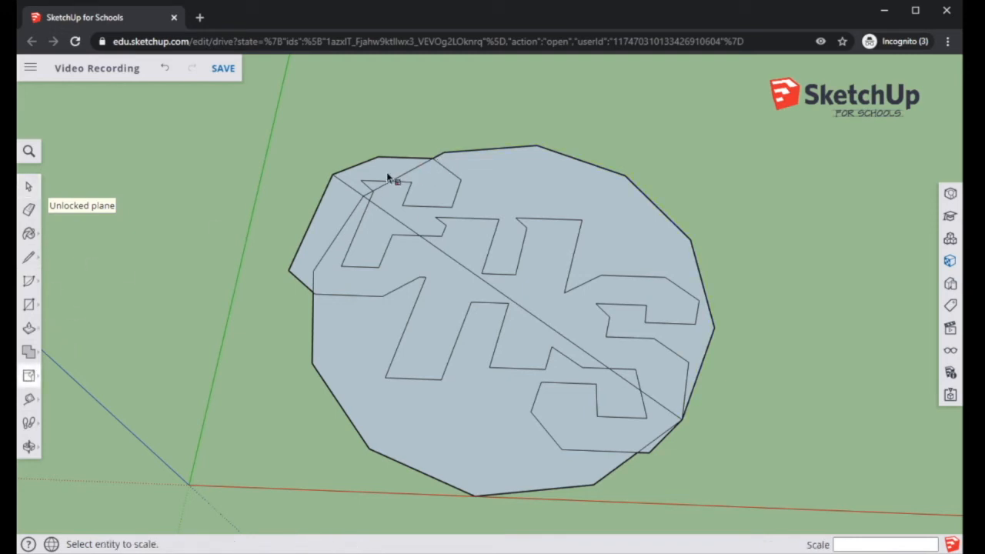
{"action": "key", "text": "ctrl+z"}
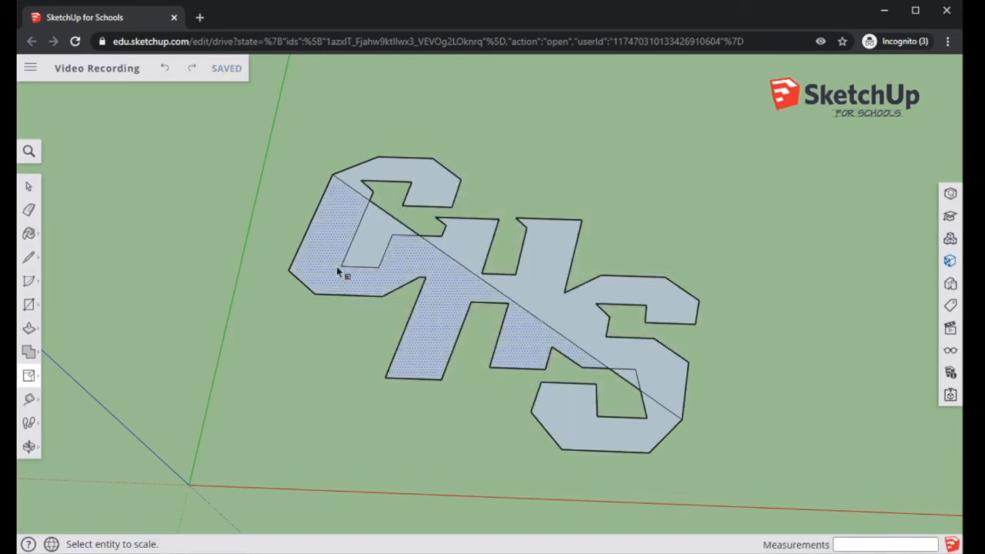
Draw a full 360° arc centred on the diagonal near the H's crossbar, reaching the S's lower outer corner, to enclose the letters
{"action": "left_click", "coordinate": [28, 281]}
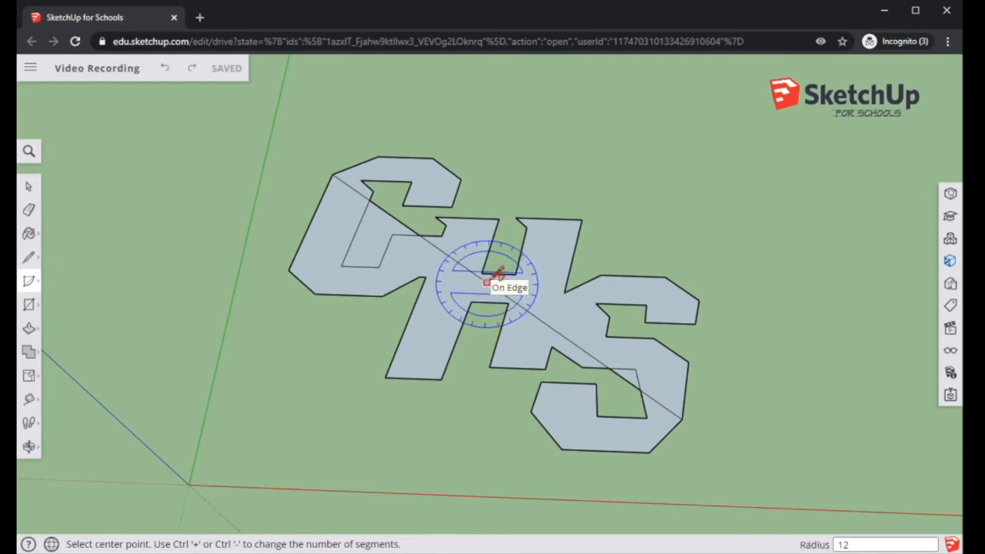
{"action": "left_click", "coordinate": [487, 282]}
{"action": "left_click", "coordinate": [682, 419]}
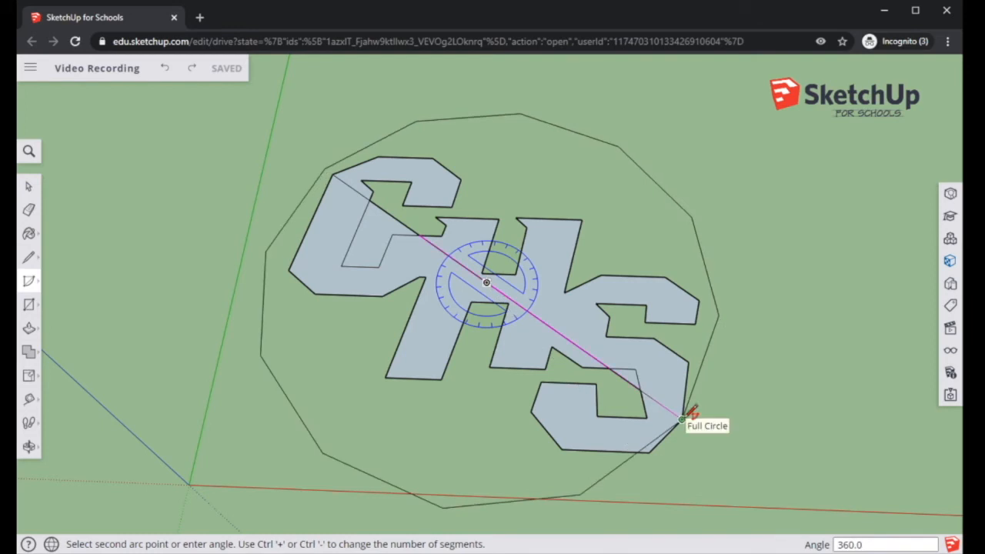
{"action": "left_click", "coordinate": [682, 420]}
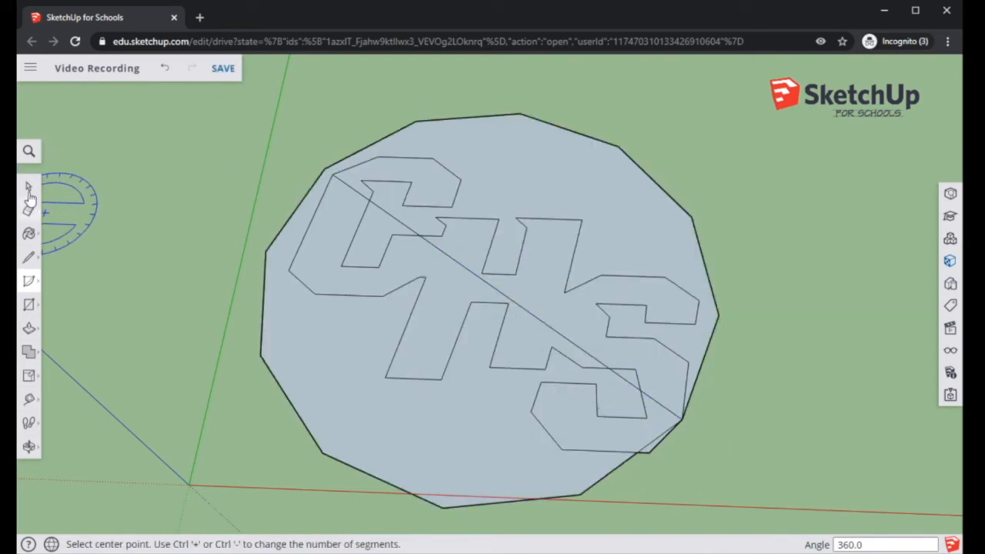
Select the circle's face and edges and scale them down uniformly in two small adjustments until the circle meets the C's upper outer corner
{"action": "left_click", "coordinate": [29, 186]}
{"action": "double_click", "coordinate": [294, 219]}
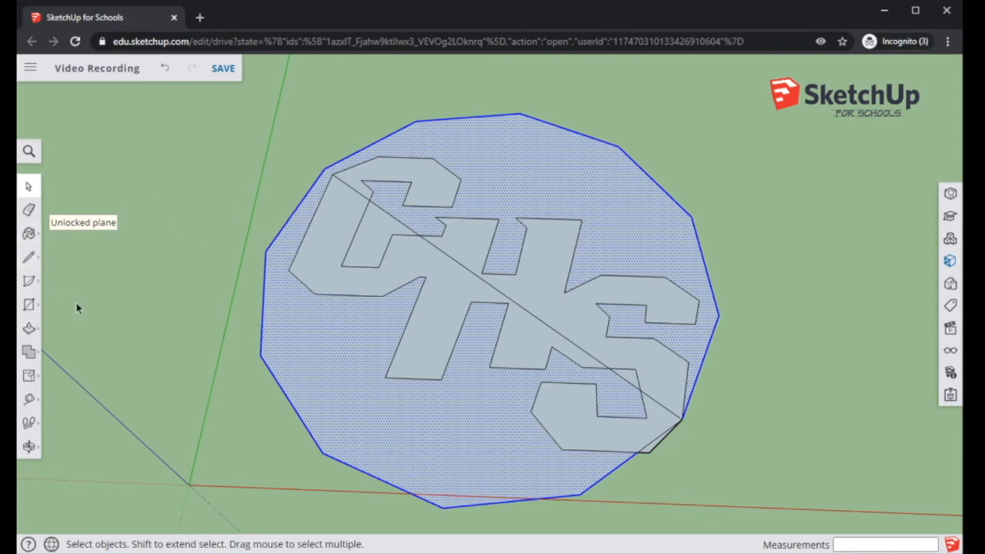
{"action": "key", "text": "s"}
{"action": "left_click_drag", "start_coordinate": [296, 106], "coordinate": [307, 108]}
{"action": "left_click", "coordinate": [315, 114]}
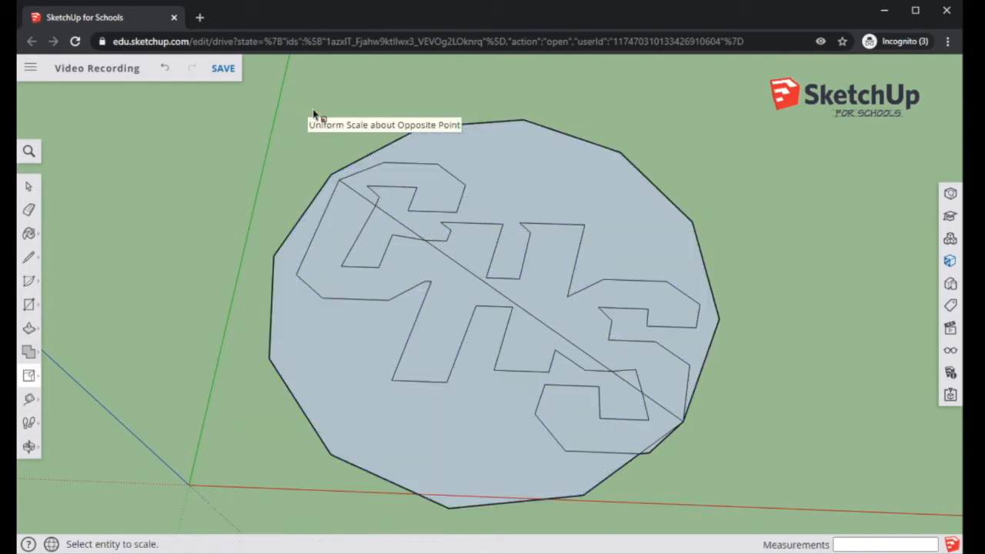
{"action": "left_click", "coordinate": [328, 184]}
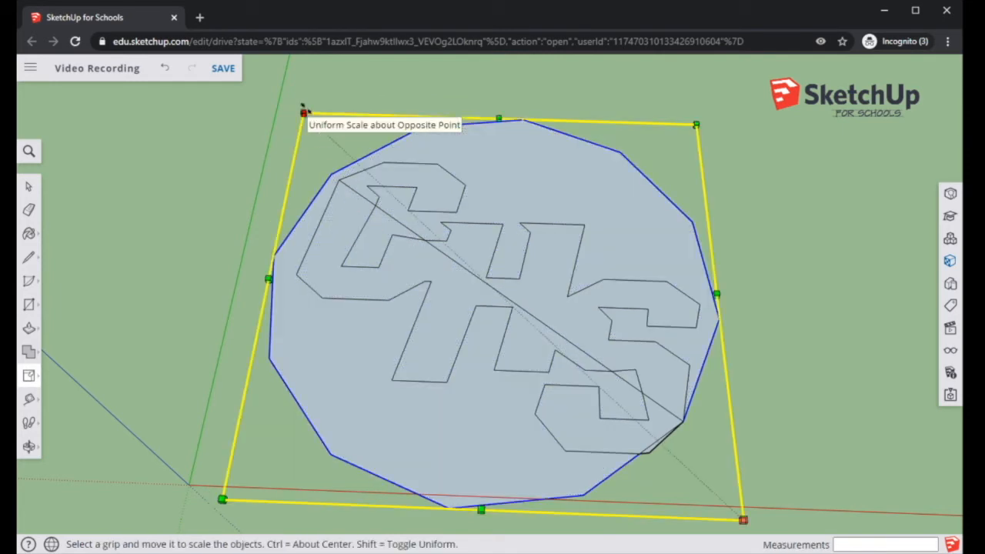
{"action": "left_click_drag", "start_coordinate": [304, 108], "coordinate": [308, 117]}
{"action": "left_click", "coordinate": [310, 118]}
{"action": "left_click", "coordinate": [29, 185]}
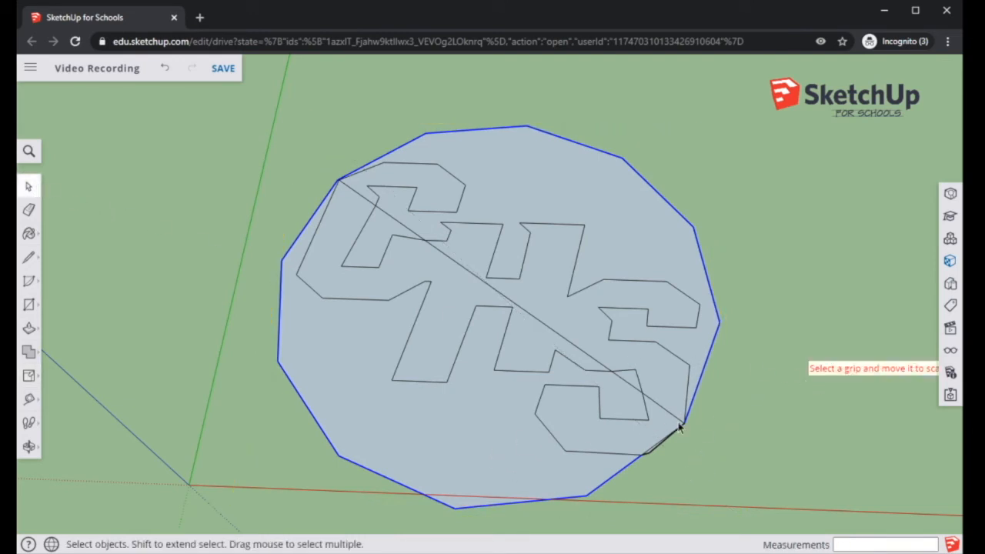
Offset the circle's edges slightly outward to form the outer border of a ring around the letters
{"action": "scroll", "coordinate": [682, 424], "scroll_direction": "up", "scroll_amount": 3}
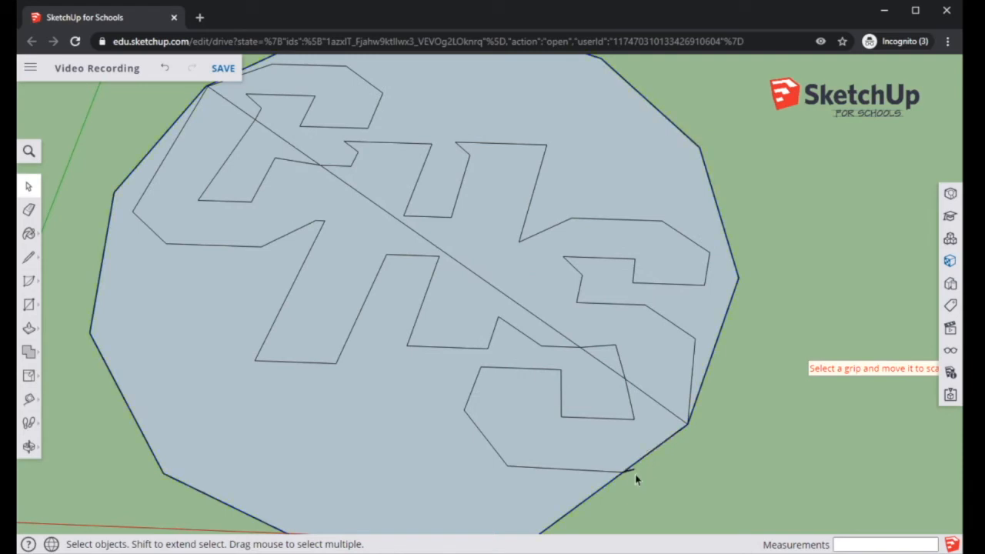
{"action": "middle_click_drag", "start_coordinate": [636, 476], "coordinate": [735, 461]}
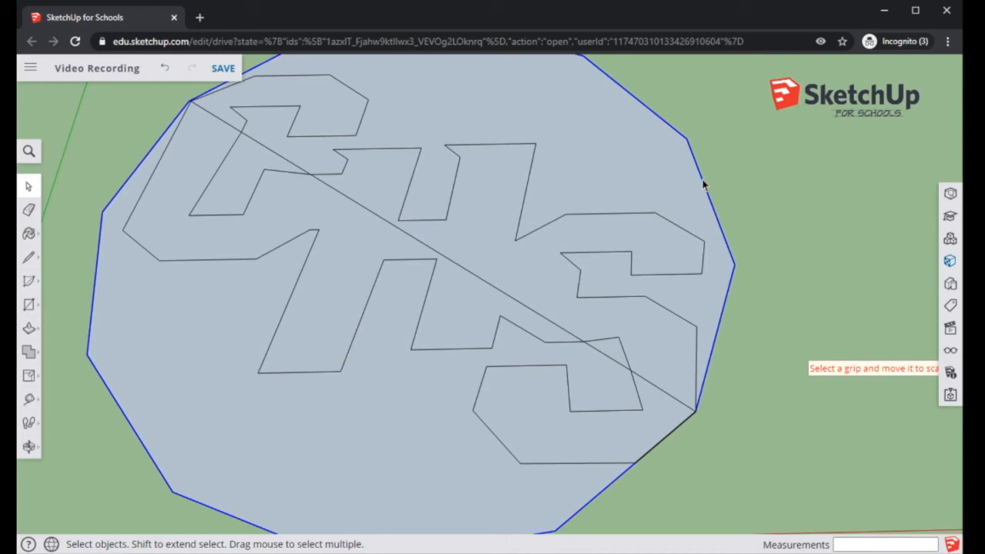
{"action": "key", "text": "f"}
{"action": "scroll", "coordinate": [697, 245], "scroll_direction": "down", "scroll_amount": 3}
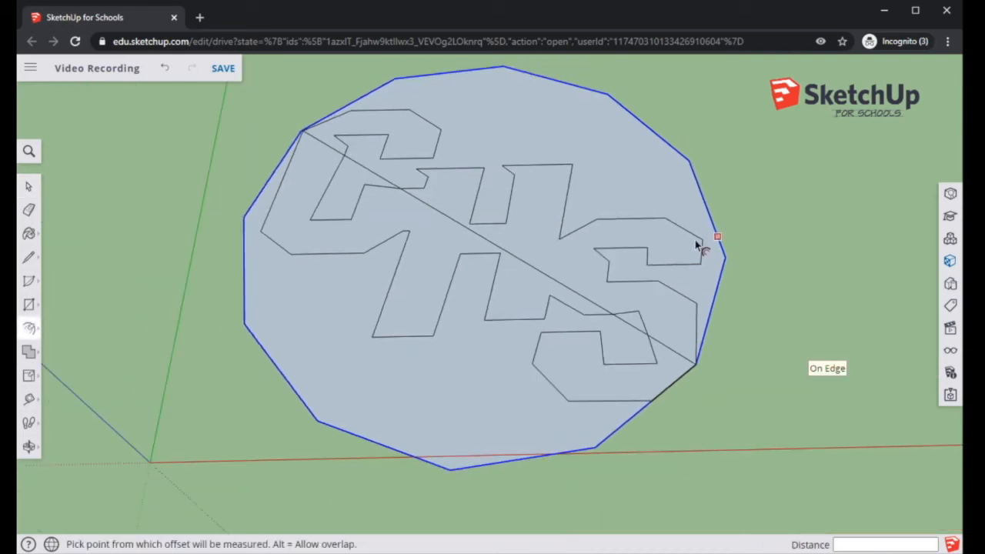
{"action": "left_click", "coordinate": [702, 194]}
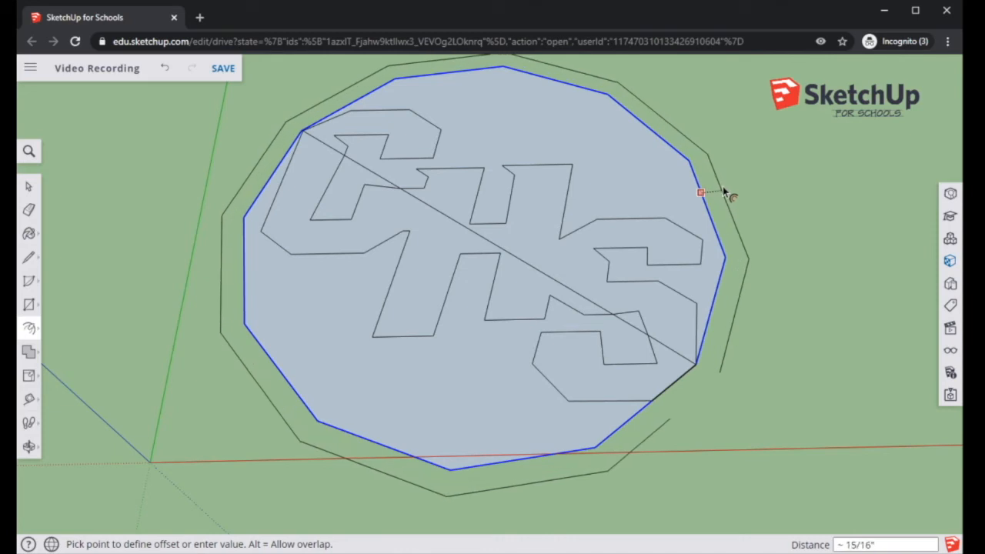
{"action": "left_click", "coordinate": [714, 192]}
Close the gap in the outer border near the S with a line about 2 11/16" long
{"action": "left_click", "coordinate": [28, 261]}
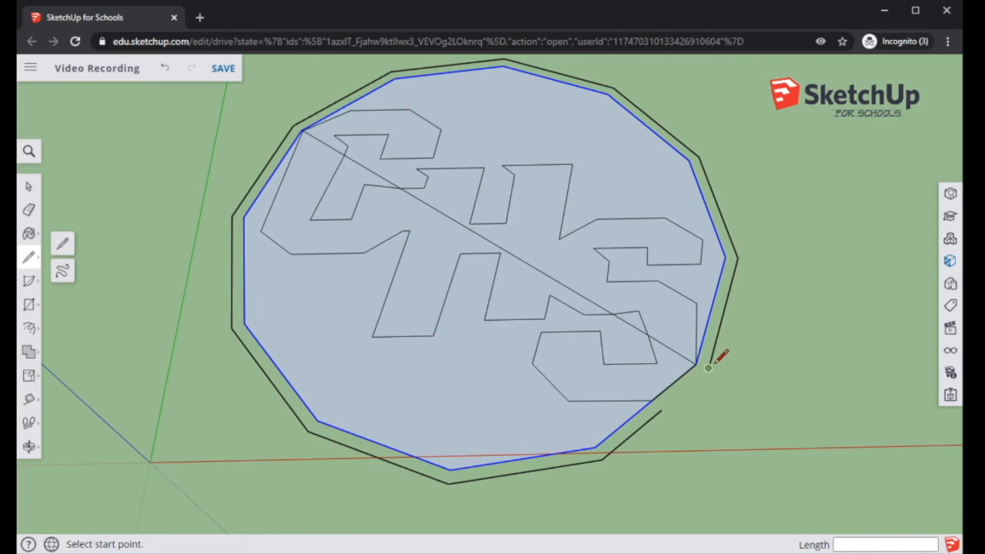
{"action": "left_click", "coordinate": [708, 368]}
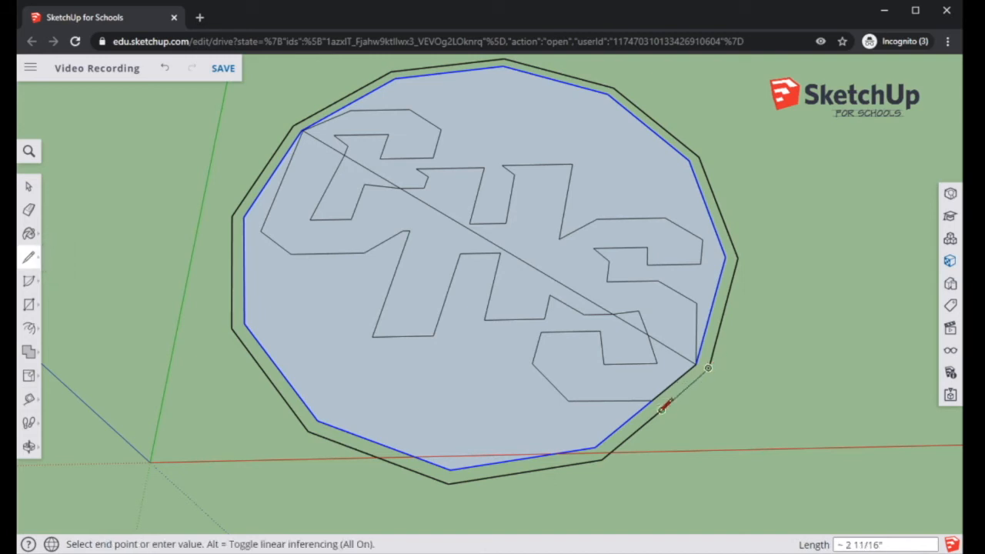
{"action": "left_click", "coordinate": [662, 408]}
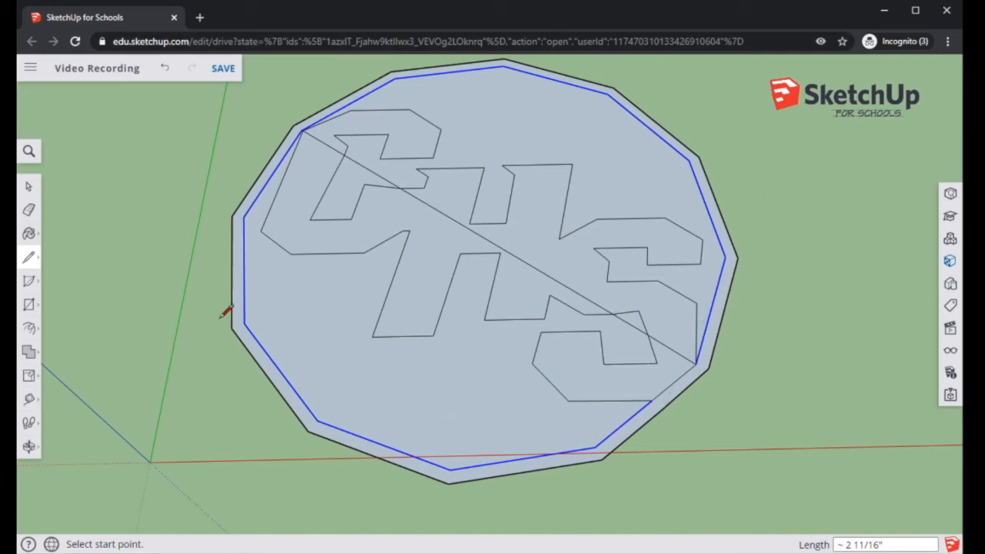
Delete the background face between the CHS letters and the inside of the ring
{"action": "left_click", "coordinate": [28, 186]}
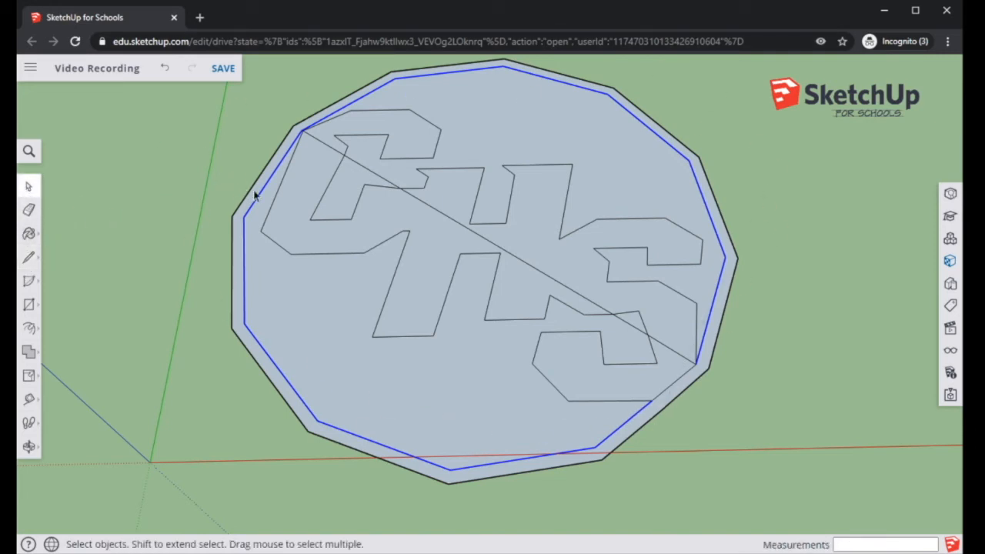
{"action": "left_click", "coordinate": [265, 264]}
{"action": "key", "text": "Delete"}
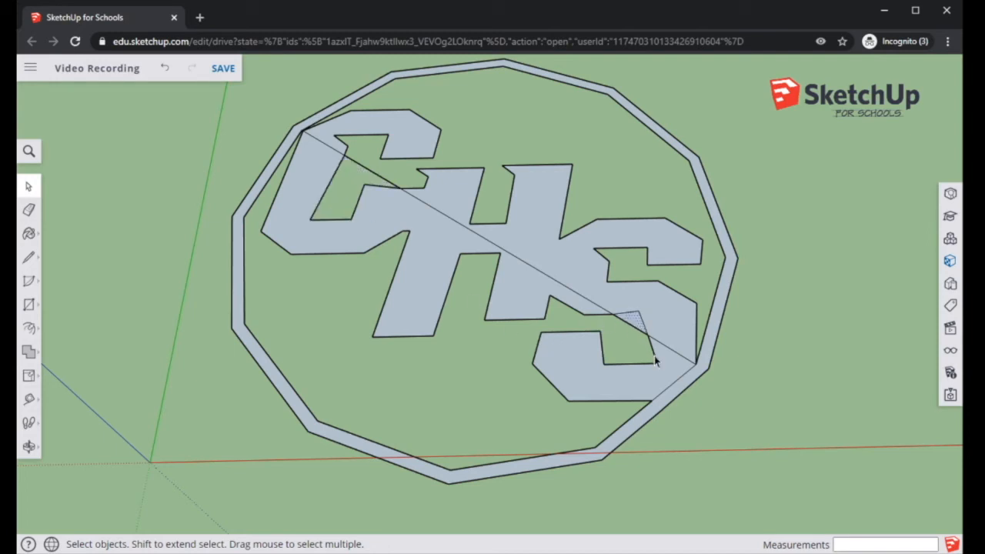
Delete the diagonal construction line's segments and the leftover small faces across the letters
{"action": "left_click", "coordinate": [365, 171]}
{"action": "key", "text": "Delete"}
{"action": "left_click", "coordinate": [441, 212]}
{"action": "key", "text": "Delete"}
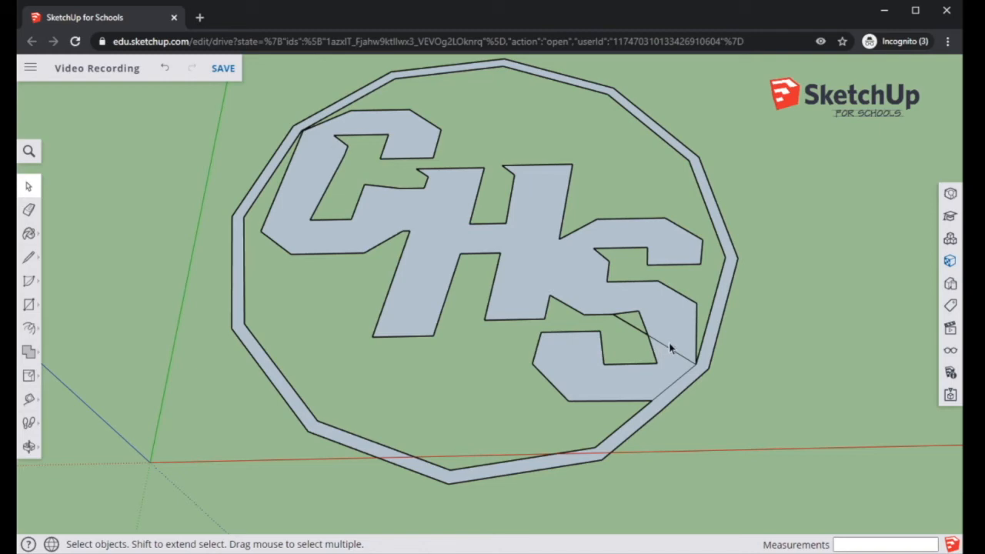
{"action": "left_click", "coordinate": [675, 351]}
{"action": "left_click", "coordinate": [668, 350]}
Delete the edge shared by the S's lower corner and the ring to merge the letters and ring into one face
{"action": "middle_click_drag", "start_coordinate": [773, 331], "coordinate": [449, 411]}
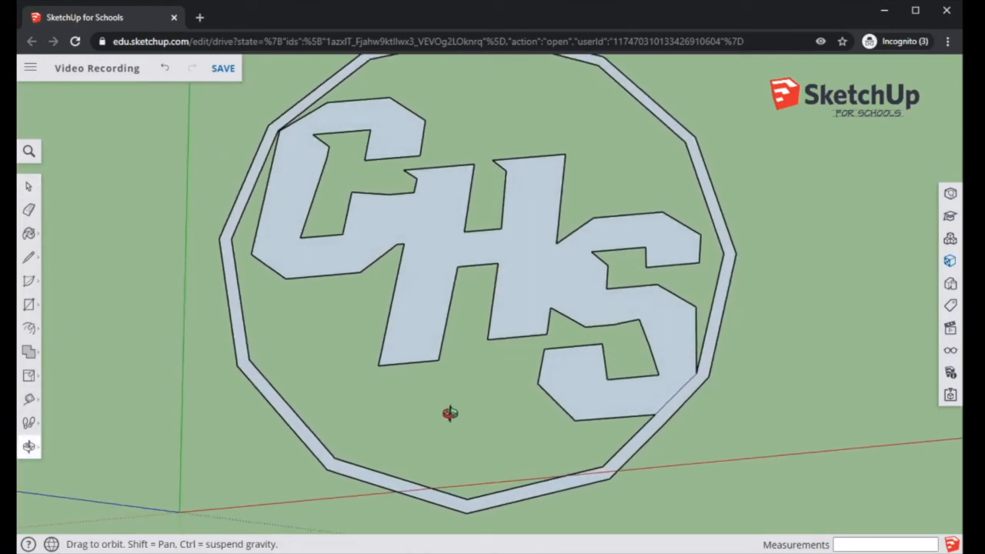
{"action": "left_click", "coordinate": [677, 395]}
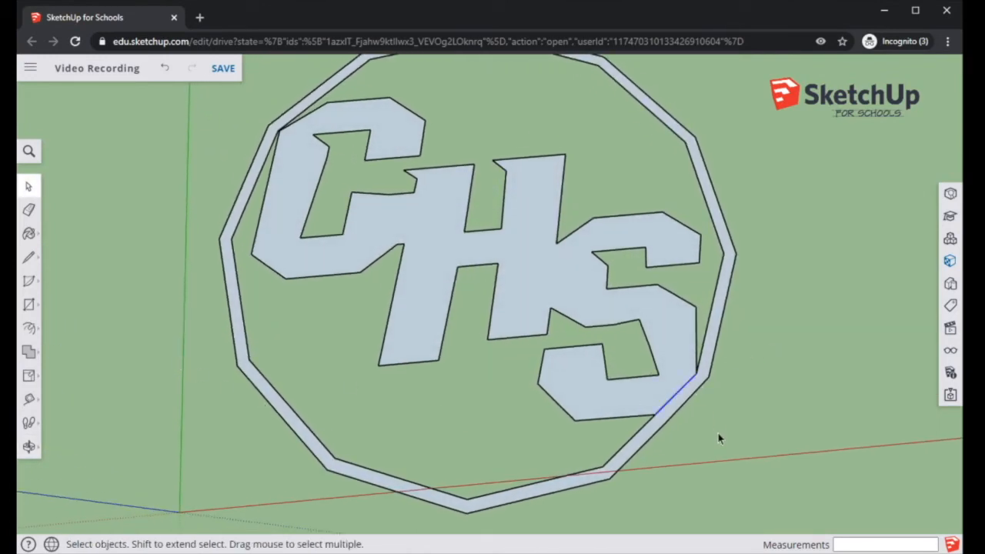
{"action": "key", "text": "Delete"}
{"action": "middle_click_drag", "start_coordinate": [454, 431], "coordinate": [469, 478]}
{"action": "mouse_move", "coordinate": [319, 307]}
{"action": "middle_mouse_down"}
{"action": "mouse_move", "coordinate": [312, 266]}
{"action": "mouse_move", "coordinate": [319, 306]}
{"action": "mouse_move", "coordinate": [318, 290]}
{"action": "middle_mouse_up"}
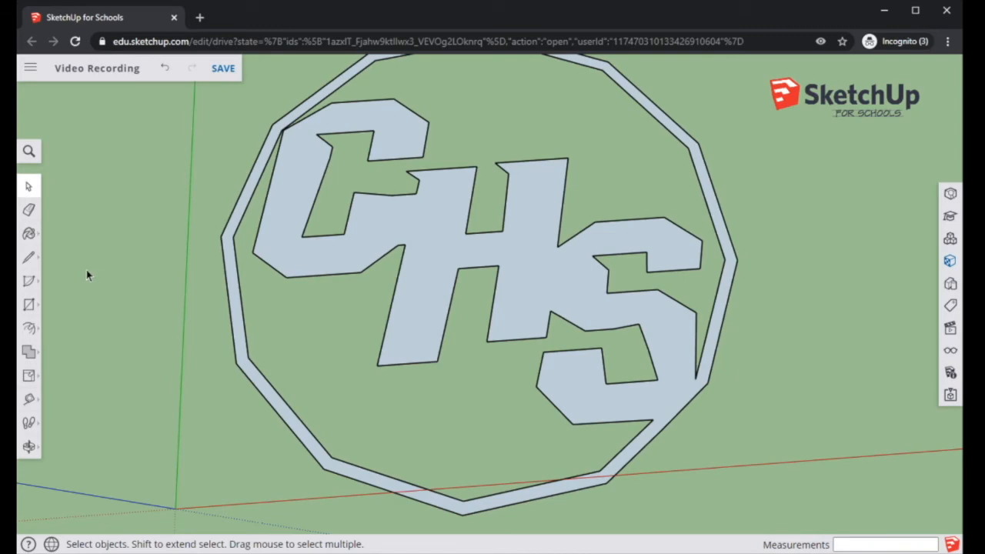
Try extruding the merged letters and ring face upward about 9 3/8" with Push/Pull, and cancel it
{"action": "left_click", "coordinate": [29, 328]}
{"action": "left_click", "coordinate": [71, 326]}
{"action": "left_click_drag", "start_coordinate": [468, 269], "coordinate": [469, 221]}
{"action": "scroll", "coordinate": [484, 246], "scroll_direction": "down", "scroll_amount": 3}
{"action": "scroll", "coordinate": [483, 275], "scroll_direction": "down", "scroll_amount": 3}
{"action": "scroll", "coordinate": [483, 279], "scroll_direction": "up", "scroll_amount": 2}
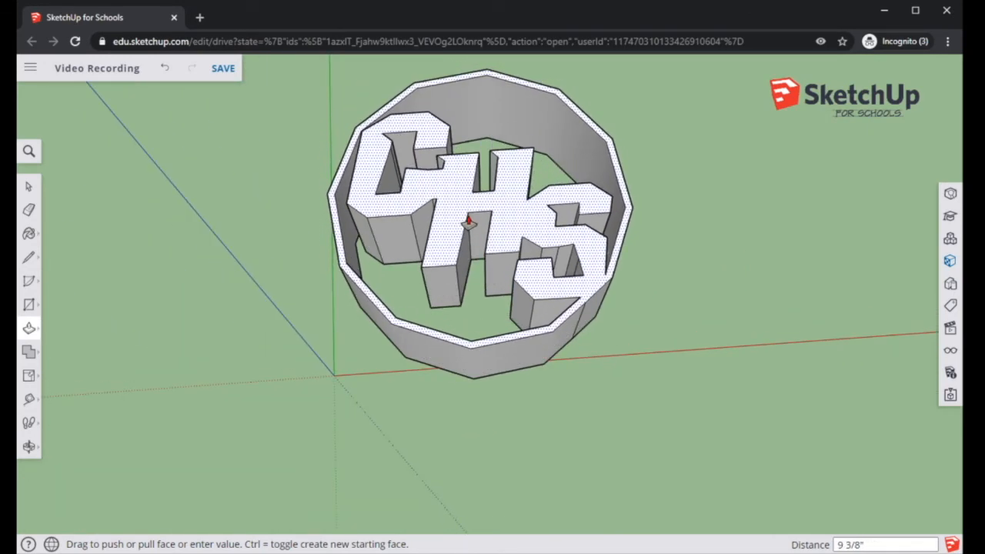
{"action": "key", "text": "Escape"}
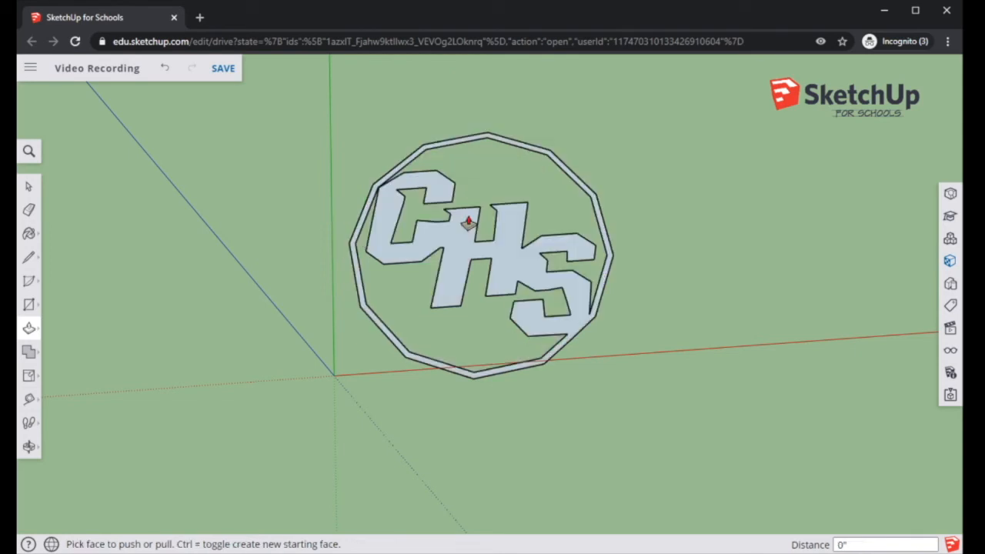
Restore the edge between the S and the ring, and try extruding only the CHS face about 7 3/8"
{"action": "left_click", "coordinate": [528, 266]}
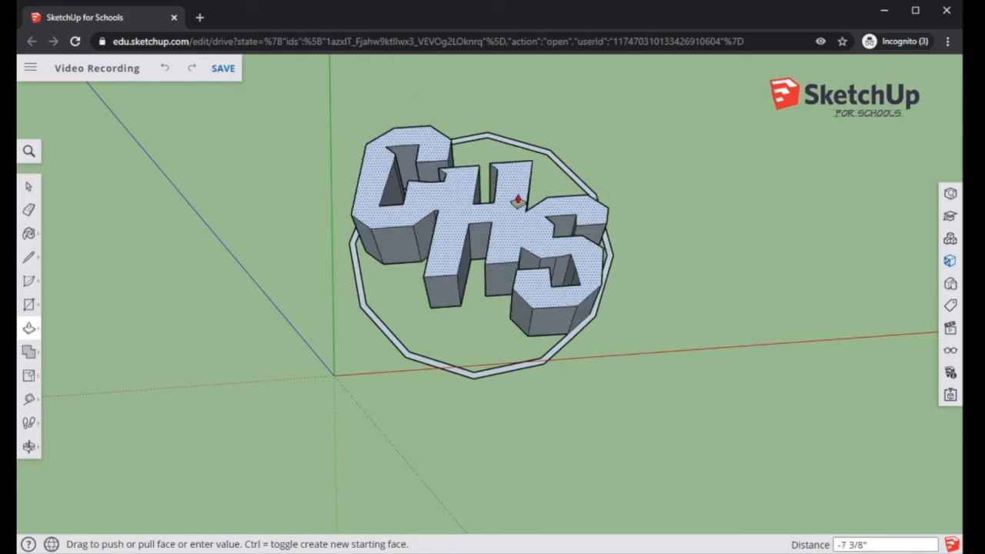
{"action": "key", "text": "Escape"}
Discard the trial extrusion and delete the edge shared by the S's lower corner and the ring
{"action": "left_click", "coordinate": [28, 188]}
{"action": "mouse_move", "coordinate": [559, 376]}
{"action": "middle_mouse_down"}
{"action": "mouse_move", "coordinate": [501, 433]}
{"action": "mouse_move", "coordinate": [572, 341]}
{"action": "middle_mouse_up"}
{"action": "left_click", "coordinate": [574, 339]}
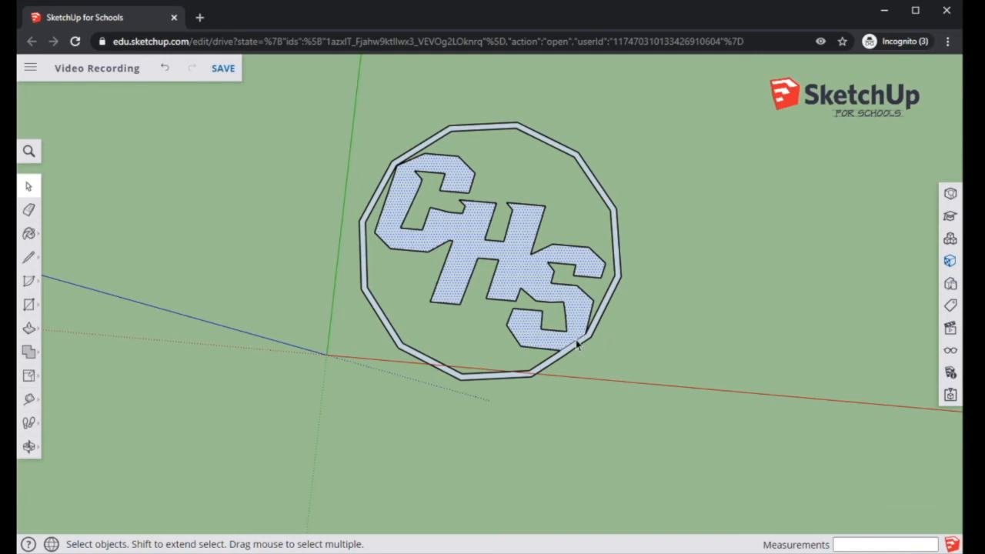
{"action": "left_click", "coordinate": [577, 344]}
{"action": "left_click", "coordinate": [653, 345]}
{"action": "middle_click_drag", "start_coordinate": [336, 352], "coordinate": [636, 252]}
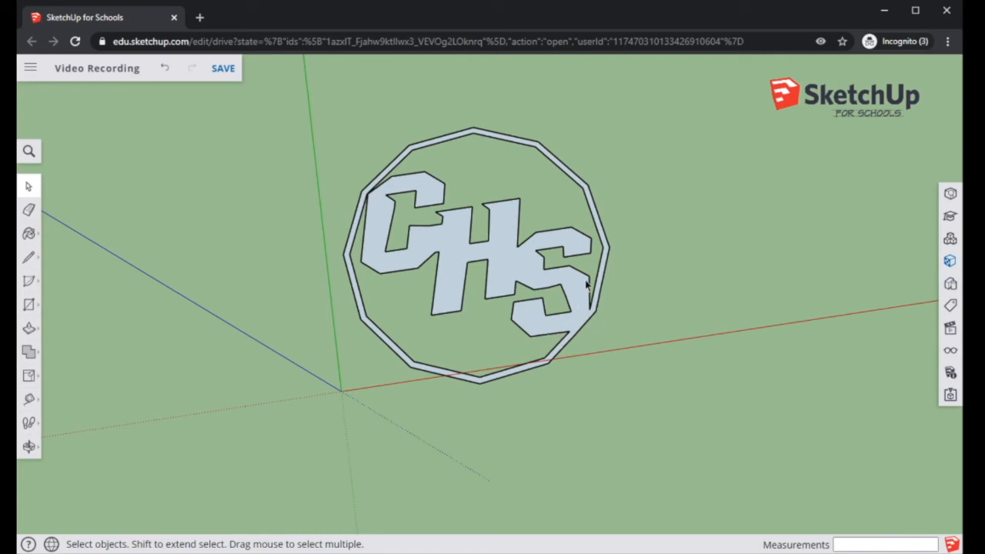
Try deleting the C's slanted outer edge beside the ring, and undo the deletion
{"action": "key", "text": "Delete"}
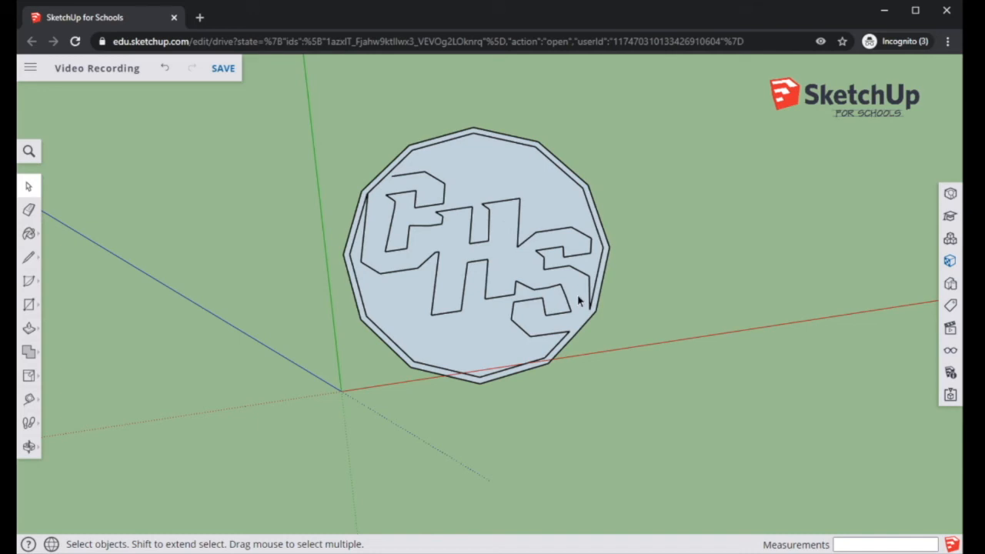
{"action": "key", "text": "ctrl+z"}
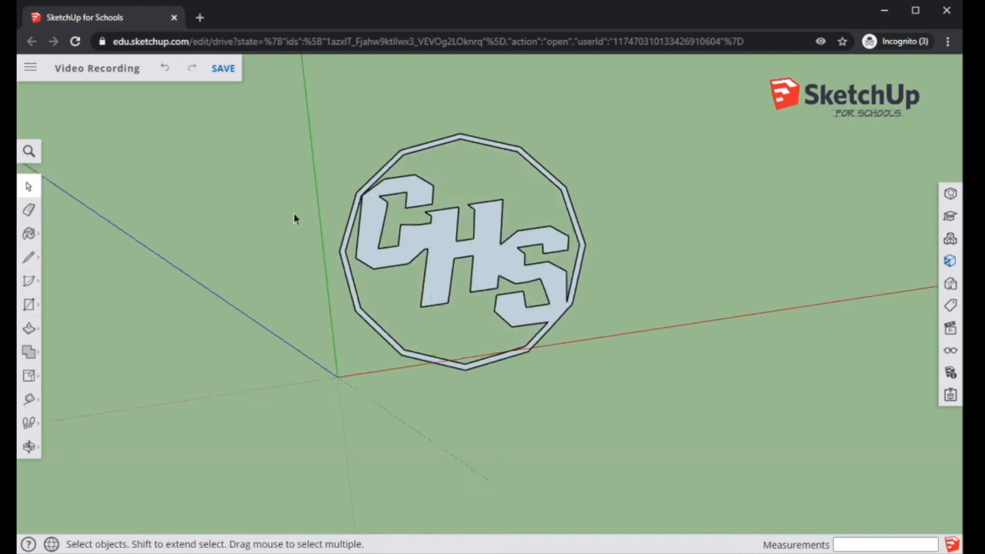
Draw a line about 5/8" long extending the C's top edge to the ring's inner edge
{"action": "scroll", "coordinate": [280, 243], "scroll_direction": "up", "scroll_amount": 10}
{"action": "middle_click_drag", "start_coordinate": [348, 167], "coordinate": [365, 146]}
{"action": "middle_click_drag", "start_coordinate": [423, 171], "coordinate": [400, 297]}
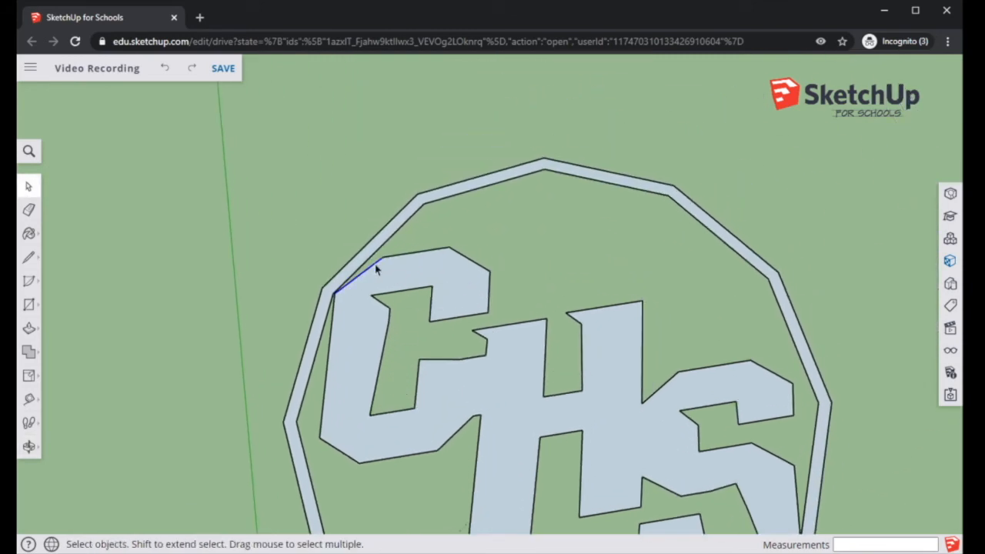
{"action": "left_click", "coordinate": [29, 257]}
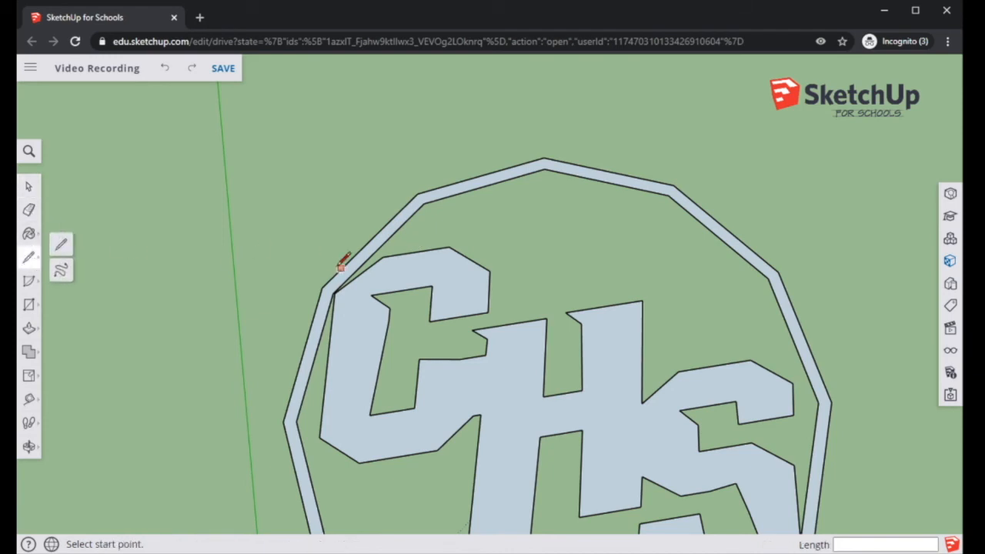
{"action": "left_click", "coordinate": [382, 256]}
{"action": "left_click", "coordinate": [368, 258]}
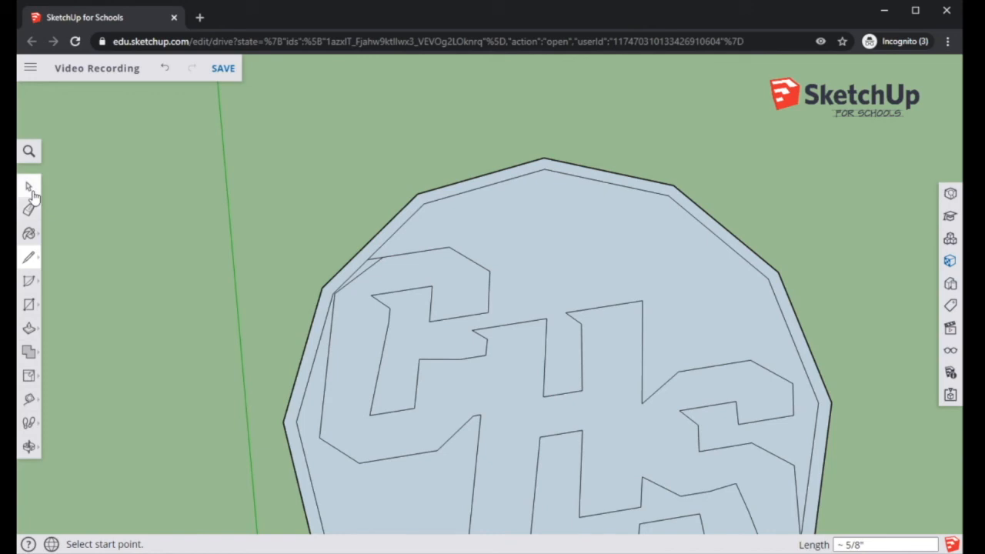
Try removing the background face around the letters and the C's slanted corner edge
{"action": "left_click", "coordinate": [30, 188]}
{"action": "left_click", "coordinate": [510, 218]}
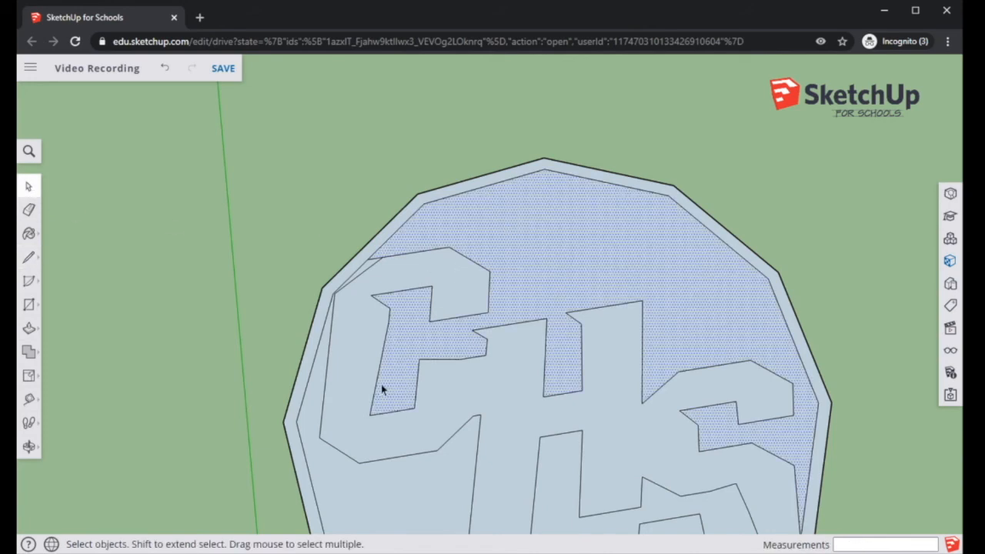
{"action": "key", "text": "Delete"}
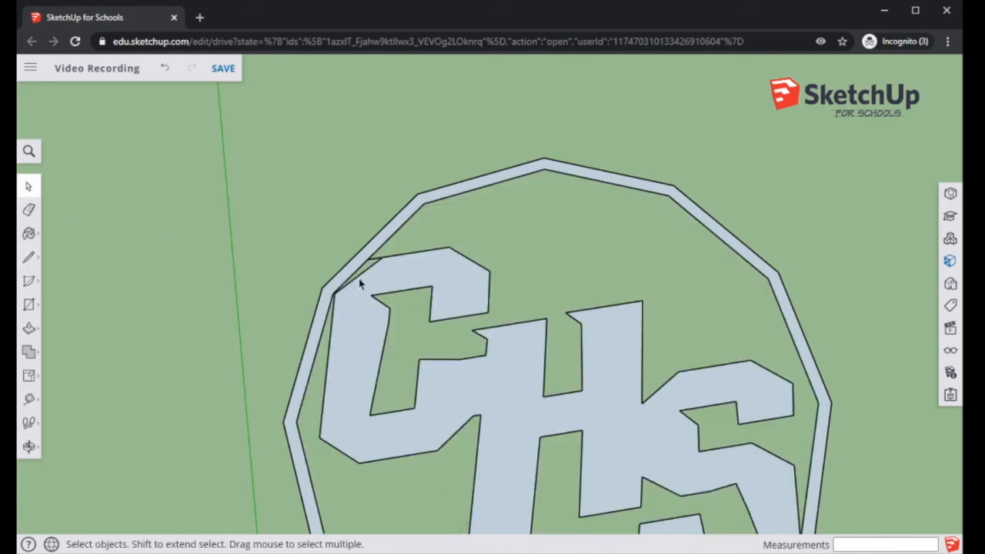
{"action": "key", "text": "ctrl+z"}
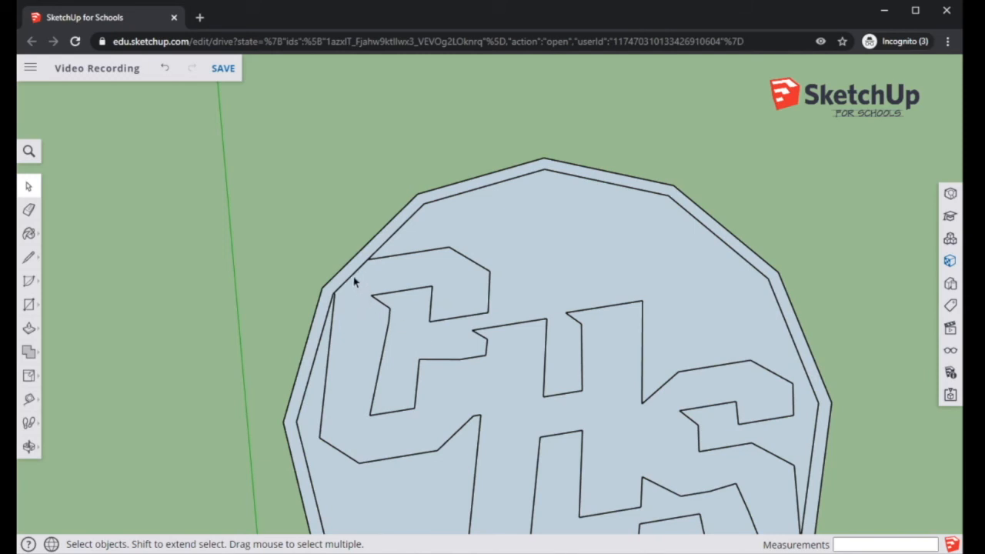
{"action": "key", "text": "Delete"}
{"action": "key", "text": "ctrl+z"}
Close the gap between the C's long outer edge and the ring's inner edge with a line about 1/16" long
{"action": "scroll", "coordinate": [354, 344], "scroll_direction": "up", "scroll_amount": 5}
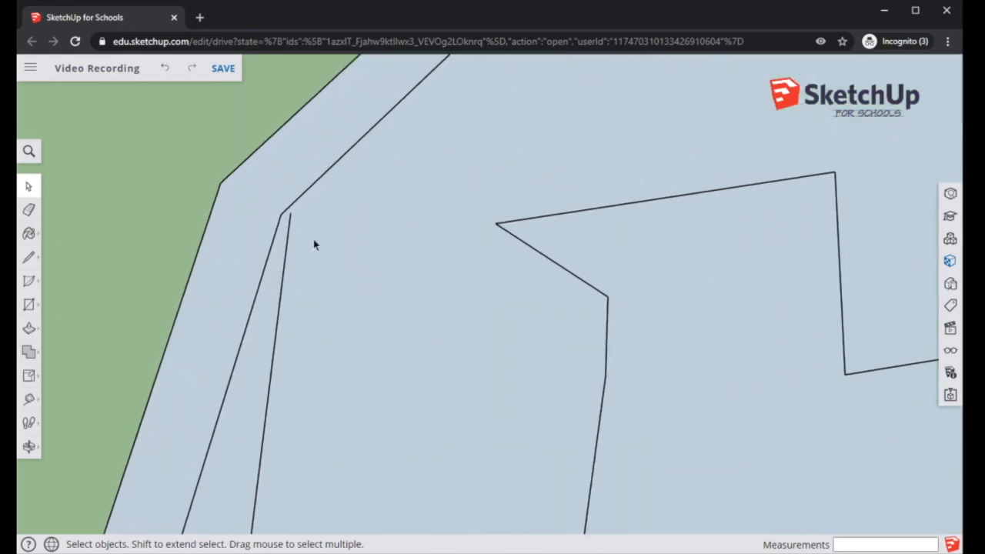
{"action": "left_click", "coordinate": [29, 257]}
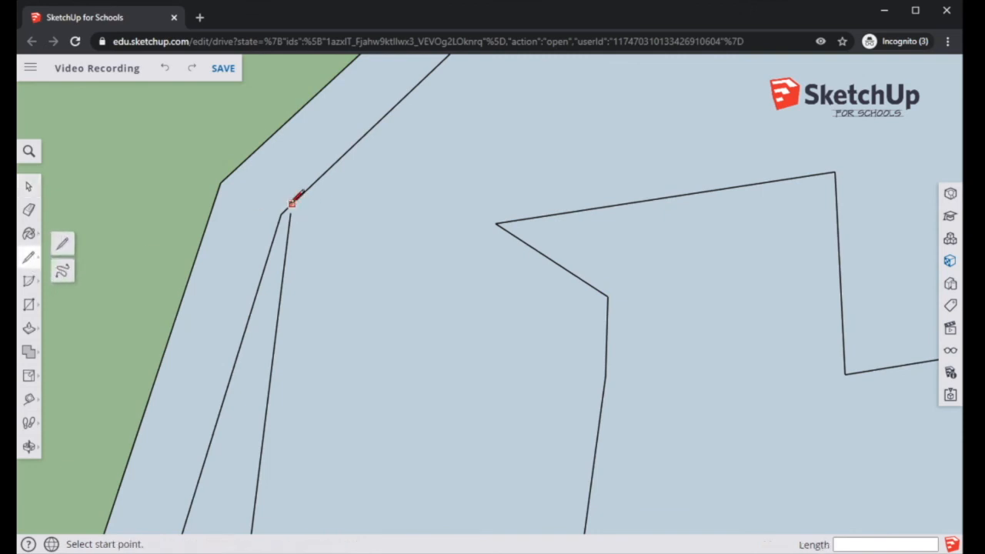
{"action": "left_click", "coordinate": [291, 204]}
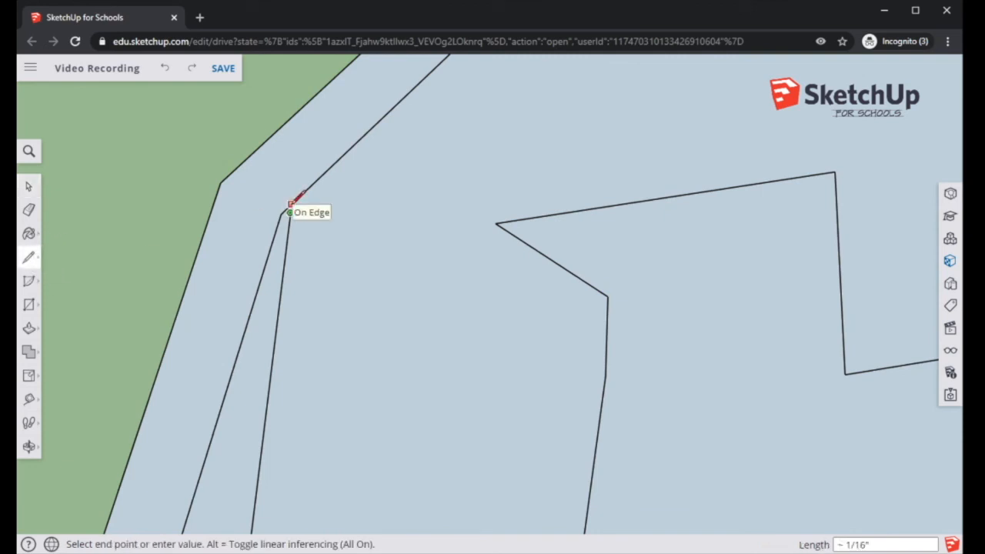
{"action": "left_click", "coordinate": [288, 209]}
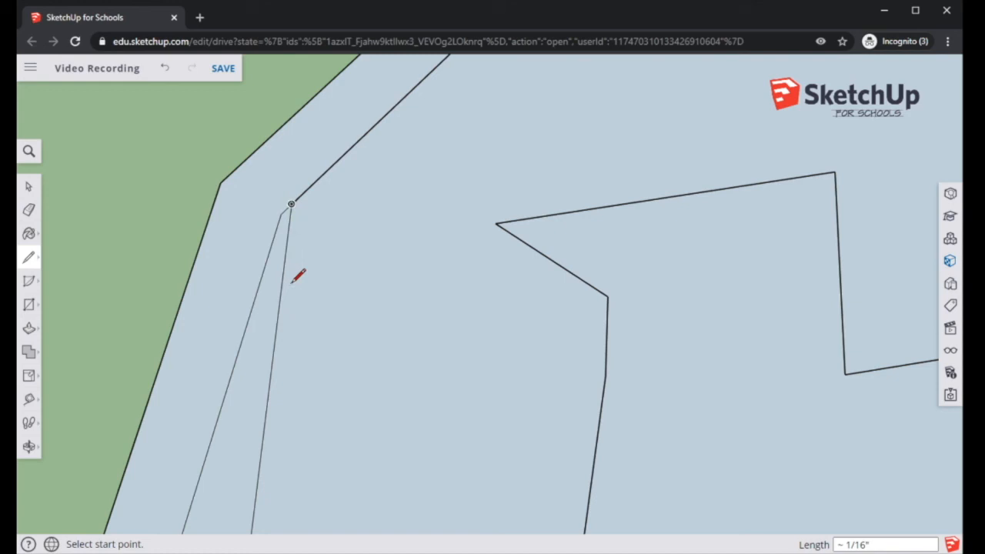
{"action": "scroll", "coordinate": [298, 277], "scroll_direction": "down", "scroll_amount": 6}
{"action": "key", "text": "space"}
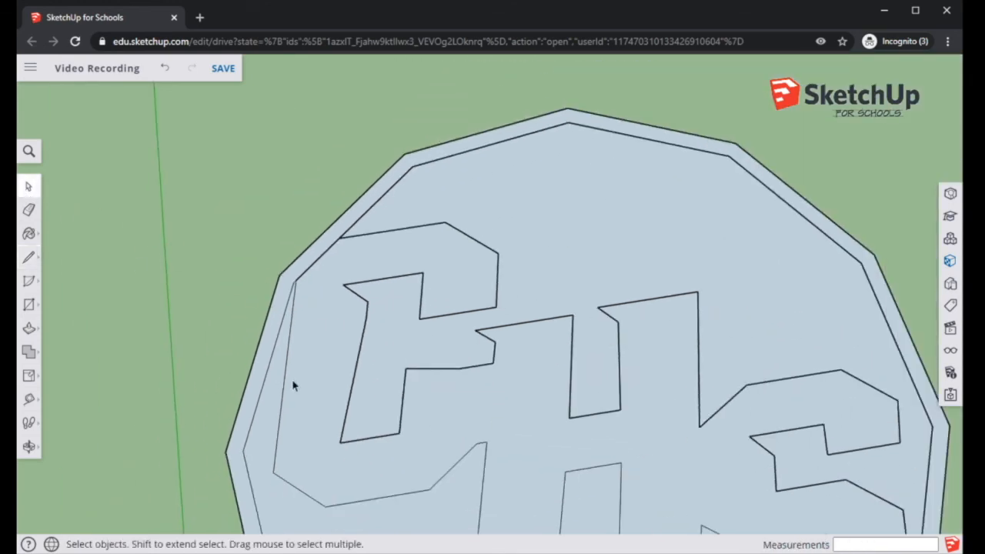
Delete the background face beside the C and the ring's inner edge segment at the C's upper corner
{"action": "left_click", "coordinate": [275, 385]}
{"action": "key", "text": "Delete"}
{"action": "left_click", "coordinate": [569, 237]}
{"action": "key", "text": "Delete"}
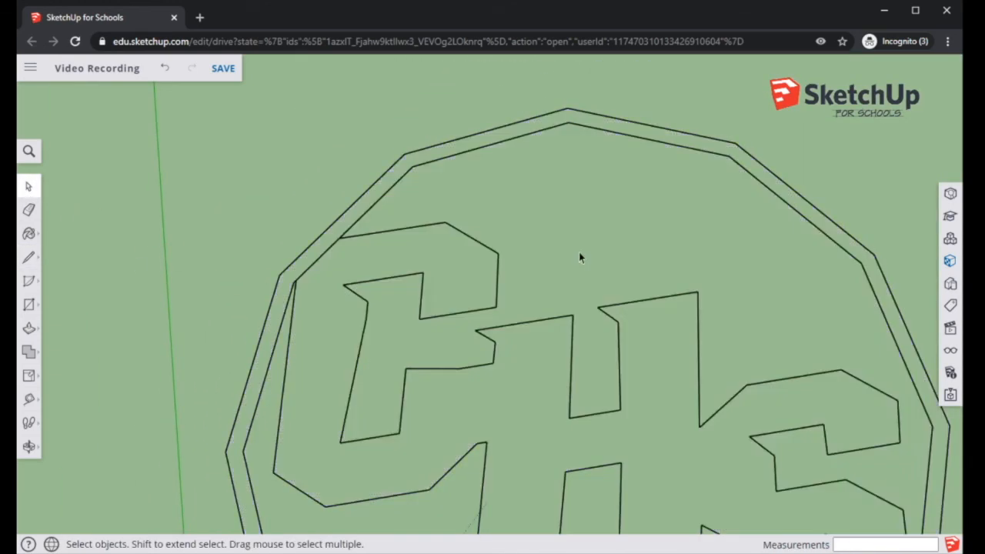
{"action": "key", "text": "ctrl+z"}
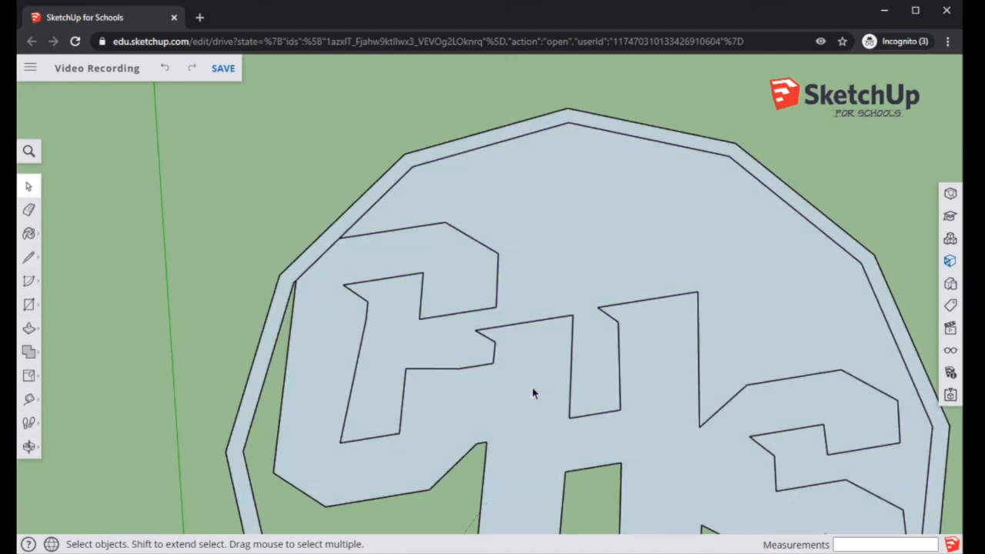
{"action": "key", "text": "Delete"}
{"action": "scroll", "coordinate": [302, 309], "scroll_direction": "up", "scroll_amount": 3}
{"action": "scroll", "coordinate": [448, 293], "scroll_direction": "up", "scroll_amount": 1}
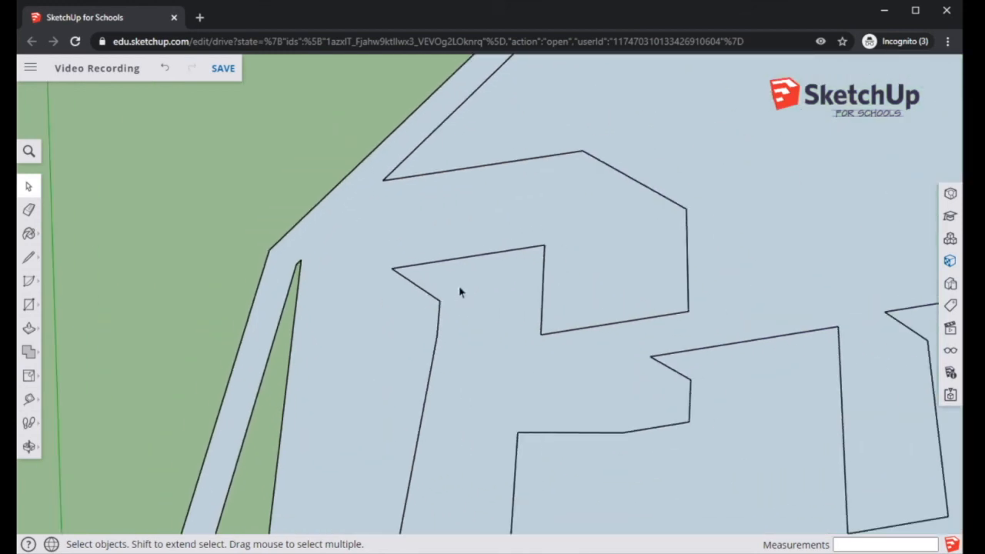
Try deleting the remaining background face above the letters inside the ring
{"action": "scroll", "coordinate": [724, 233], "scroll_direction": "down", "scroll_amount": 3}
{"action": "left_click", "coordinate": [724, 237]}
{"action": "key", "text": "Delete"}
{"action": "scroll", "coordinate": [676, 345], "scroll_direction": "down", "scroll_amount": 3}
{"action": "scroll", "coordinate": [750, 427], "scroll_direction": "down", "scroll_amount": 1}
Undo the edits that join the C's upper corner to the ring
{"action": "key", "text": "ctrl+z"}
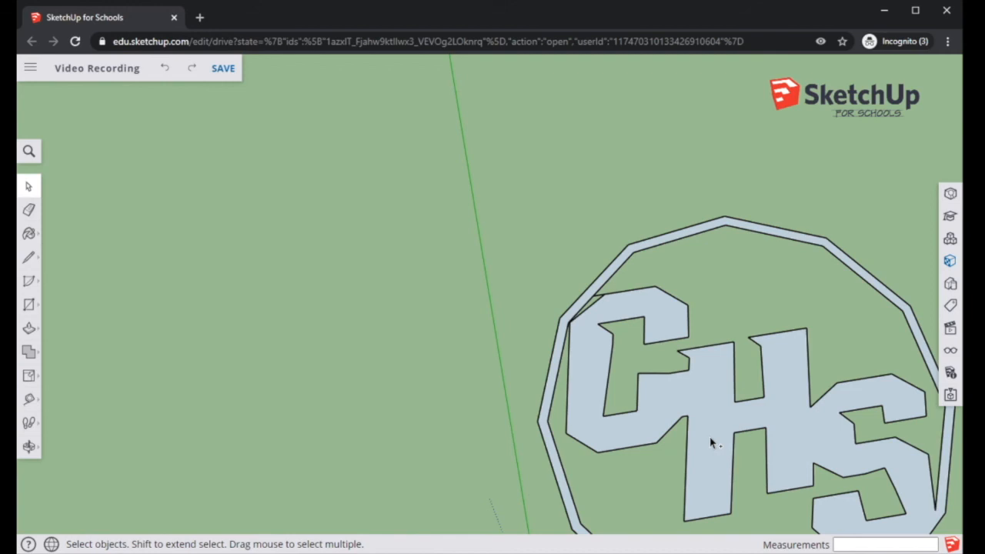
{"action": "key", "text": "ctrl+z"}
{"action": "key", "text": "ctrl+z"}
Extrude the merged CHS letters and ring face upward about 4 3/16" with Push/Pull
{"action": "middle_click_drag", "start_coordinate": [455, 350], "coordinate": [697, 417]}
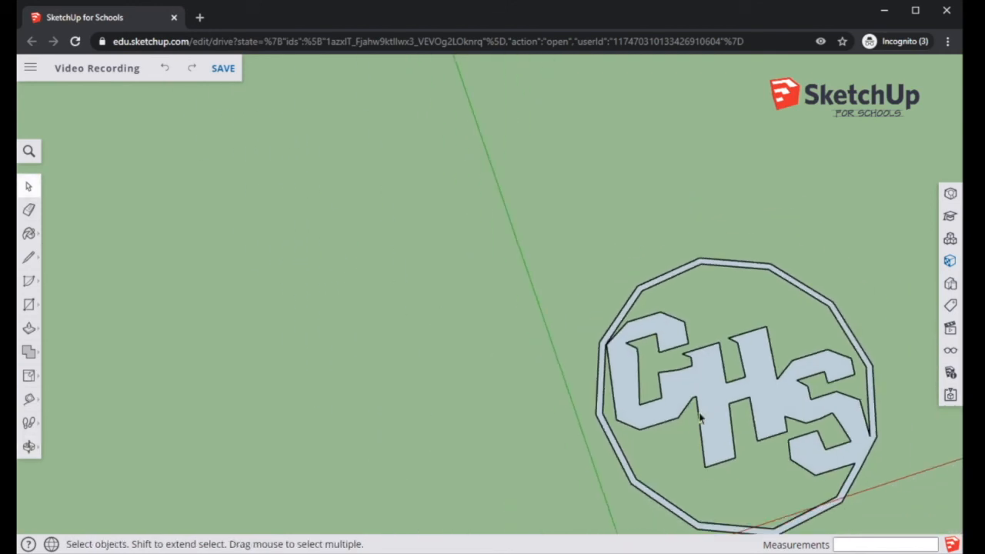
{"action": "middle_click_drag", "start_coordinate": [841, 501], "coordinate": [677, 281]}
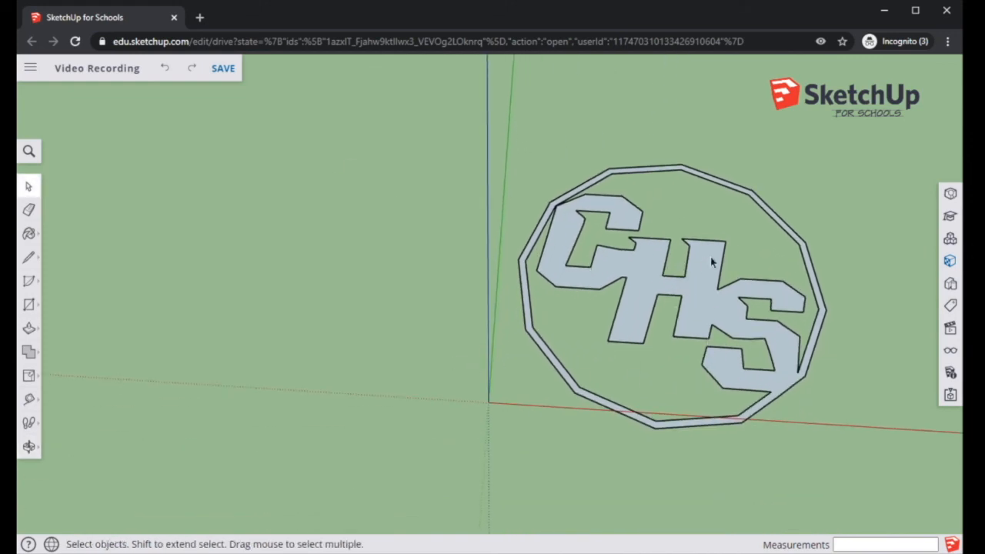
{"action": "left_click", "coordinate": [28, 328]}
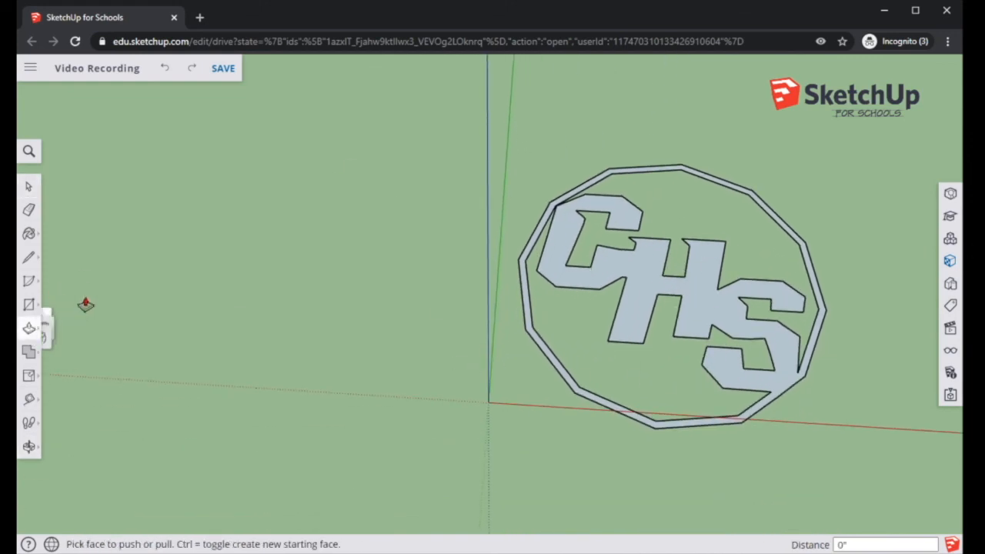
{"action": "left_click_drag", "start_coordinate": [659, 288], "coordinate": [667, 249]}
{"action": "middle_click_drag", "start_coordinate": [455, 343], "coordinate": [470, 472]}
{"action": "middle_click_drag", "start_coordinate": [651, 424], "coordinate": [660, 387]}
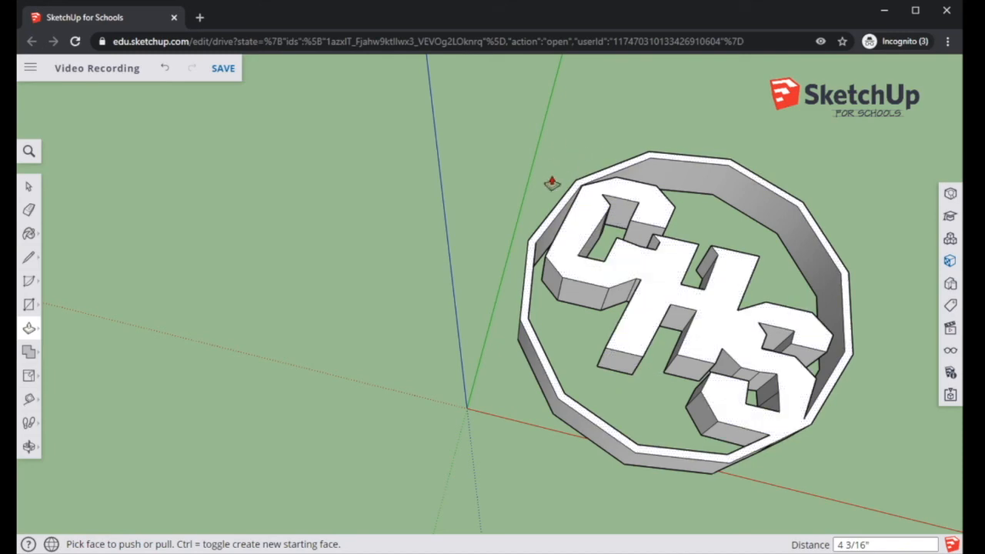
{"action": "middle_click_drag", "start_coordinate": [423, 284], "coordinate": [504, 370]}
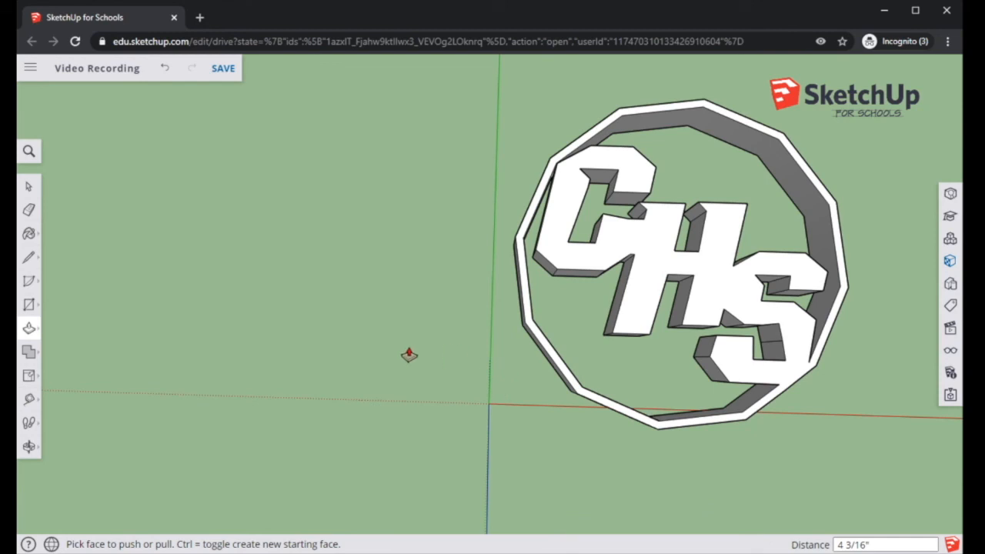